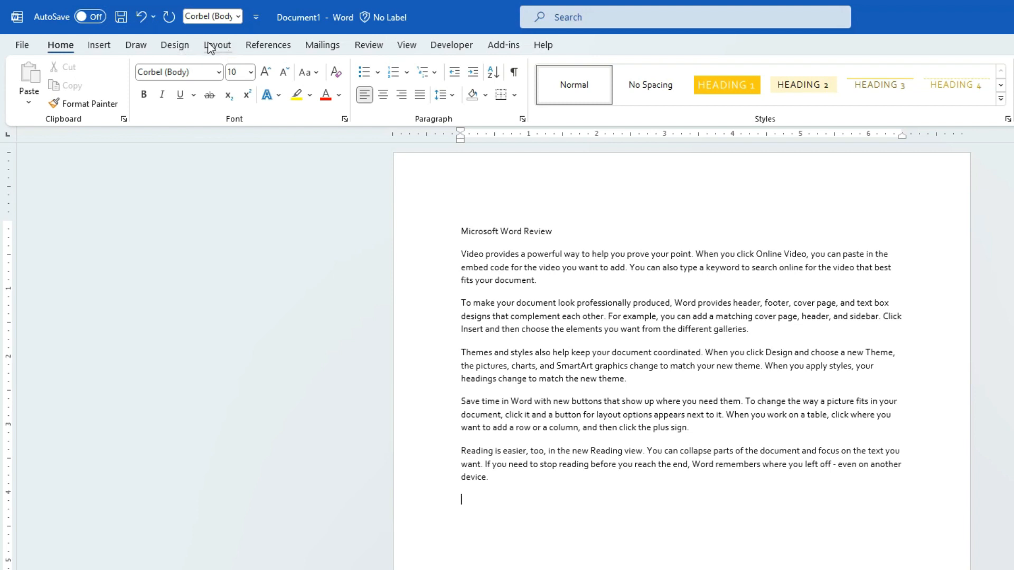
{"action": "left_click", "coordinate": [217, 46]}
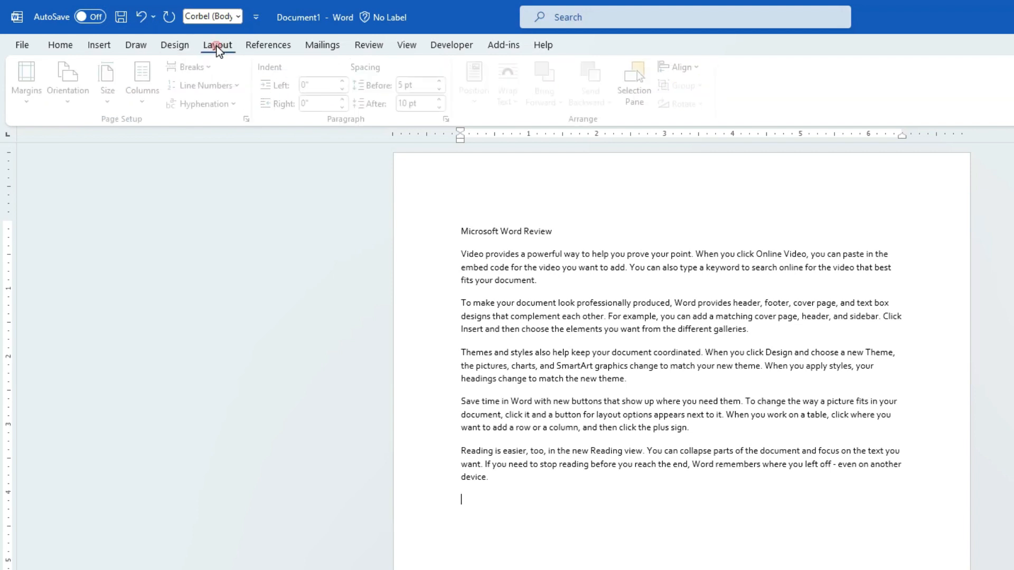
{"action": "left_click", "coordinate": [176, 45]}
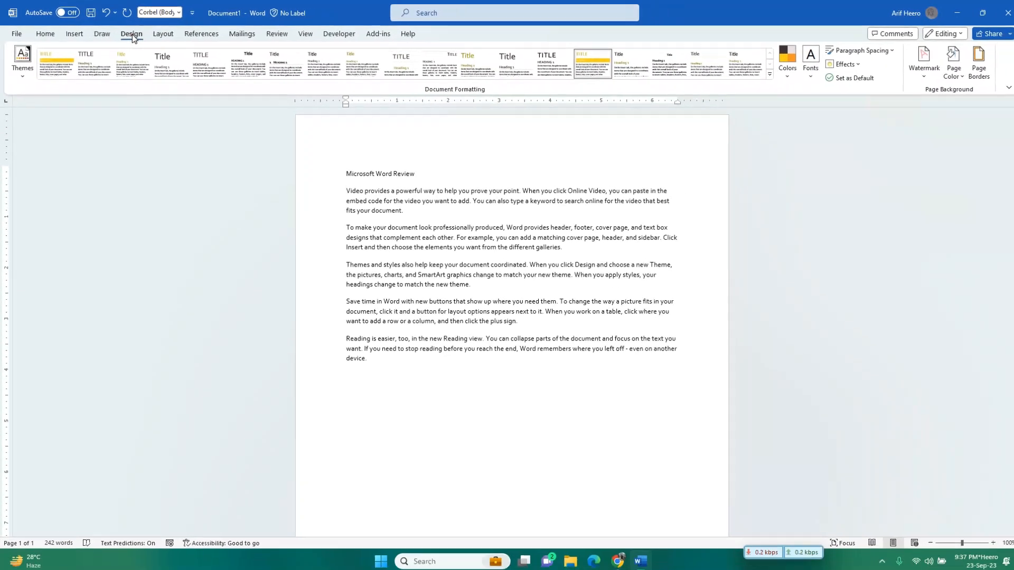
{"action": "left_click", "coordinate": [305, 255]}
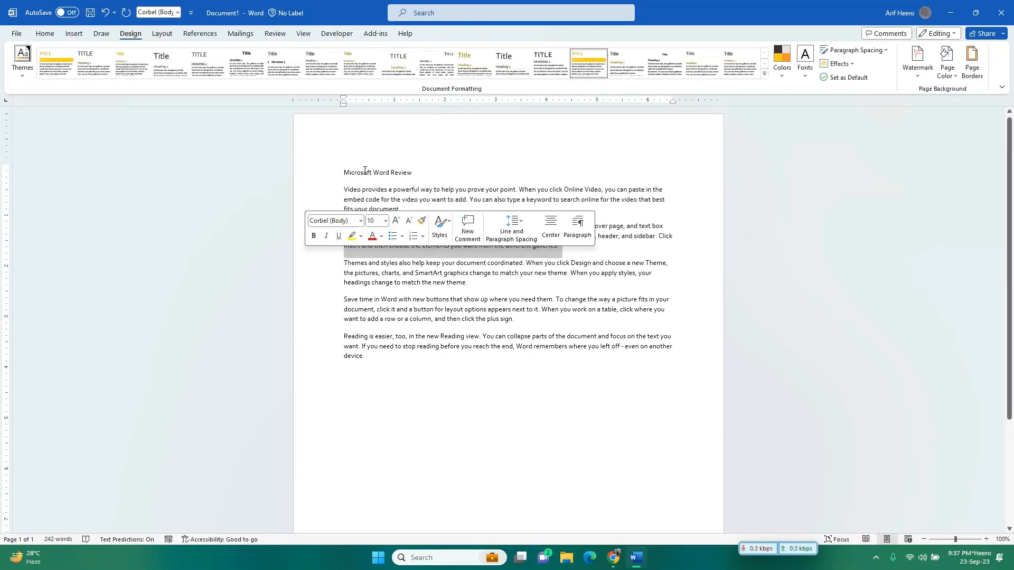
{"action": "left_click", "coordinate": [444, 181]}
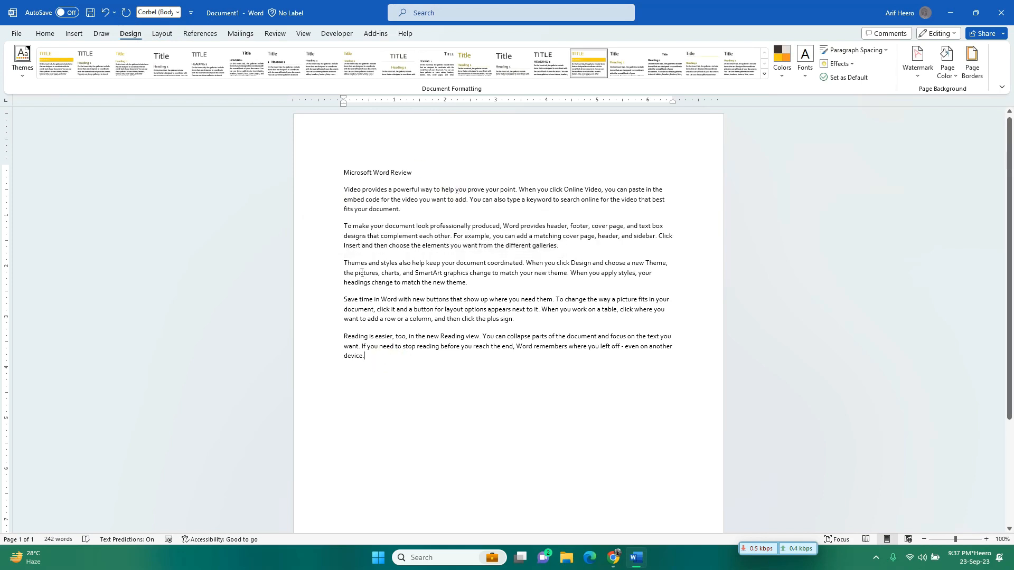
Step: Apply the Heading 1 style to the title line "Microsoft Word Review"
{"action": "triple_click", "coordinate": [334, 158]}
{"action": "left_click", "coordinate": [44, 37]}
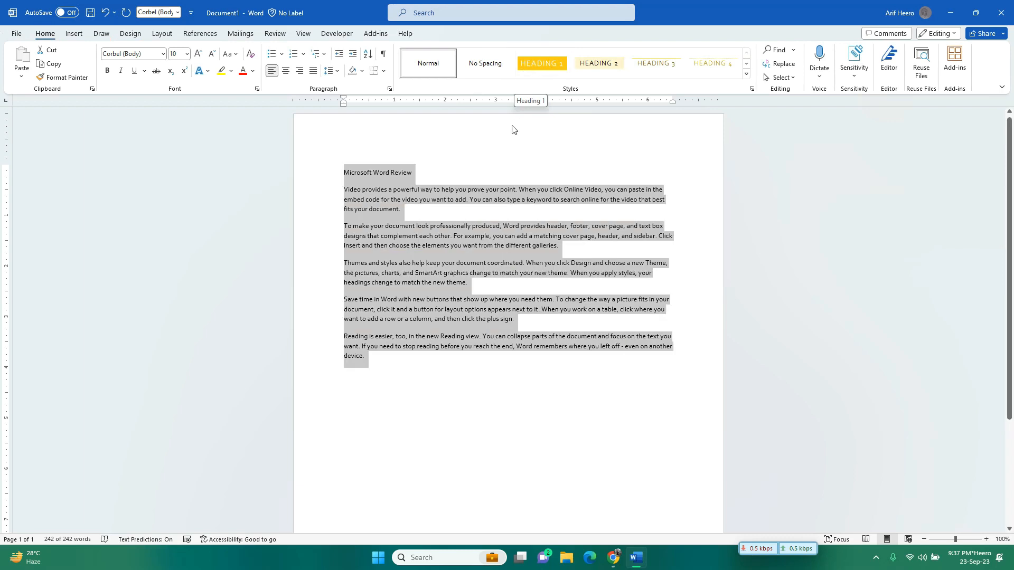
{"action": "left_click", "coordinate": [401, 165]}
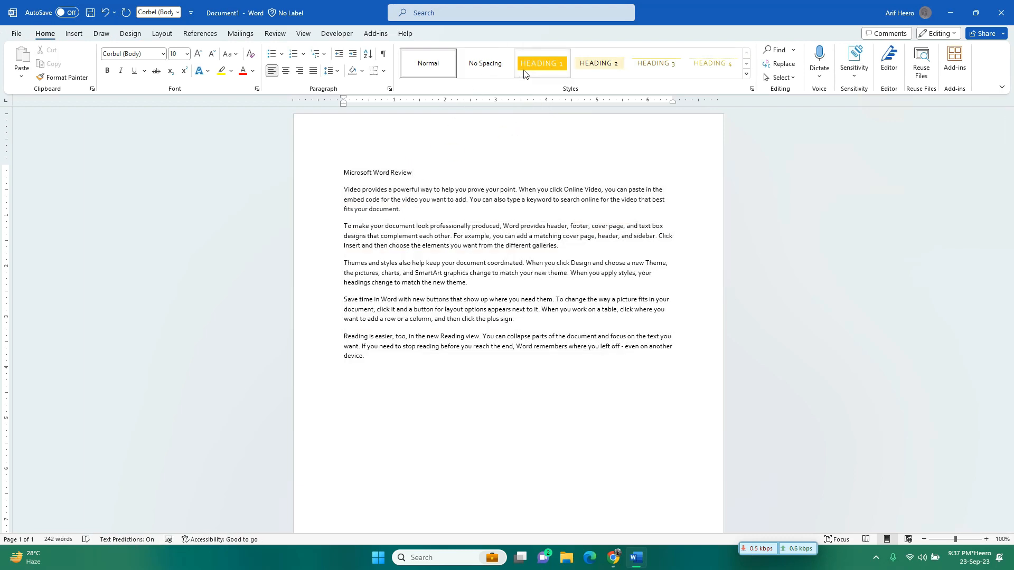
{"action": "left_click", "coordinate": [543, 61]}
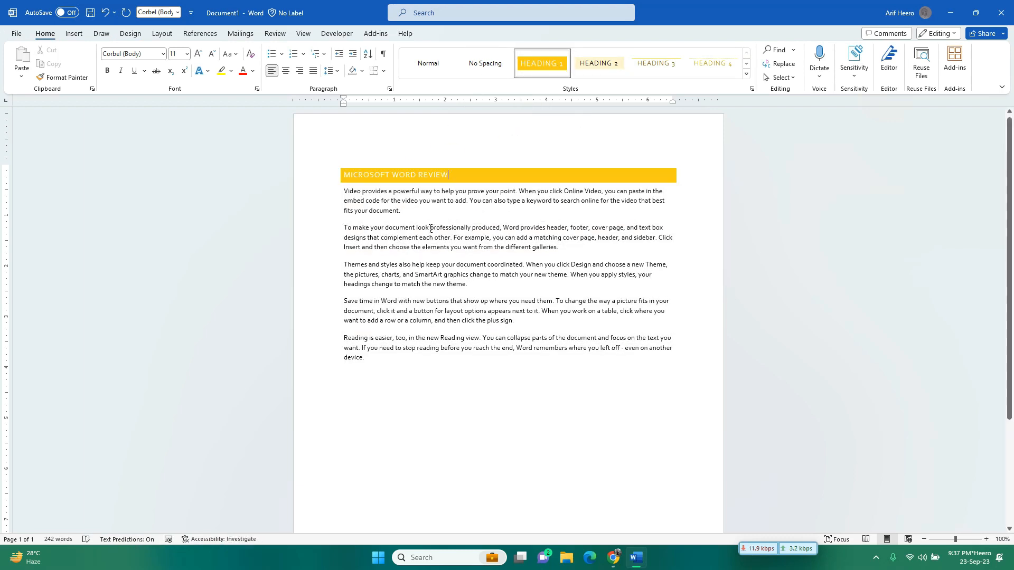
Step: Apply Heading 2 to the first body paragraph and Heading 3 to the second one
{"action": "triple_click", "coordinate": [387, 201]}
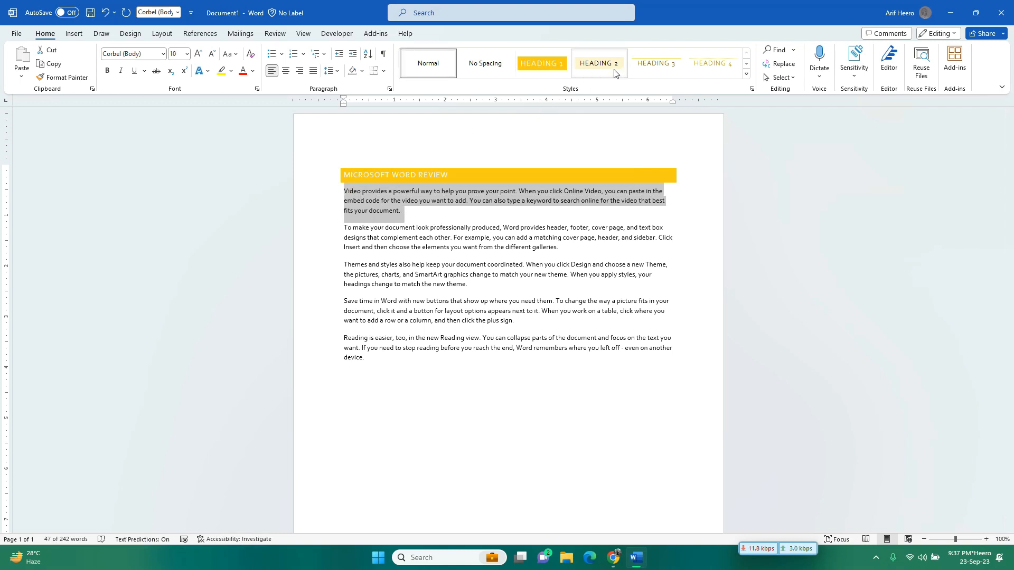
{"action": "left_click", "coordinate": [595, 68]}
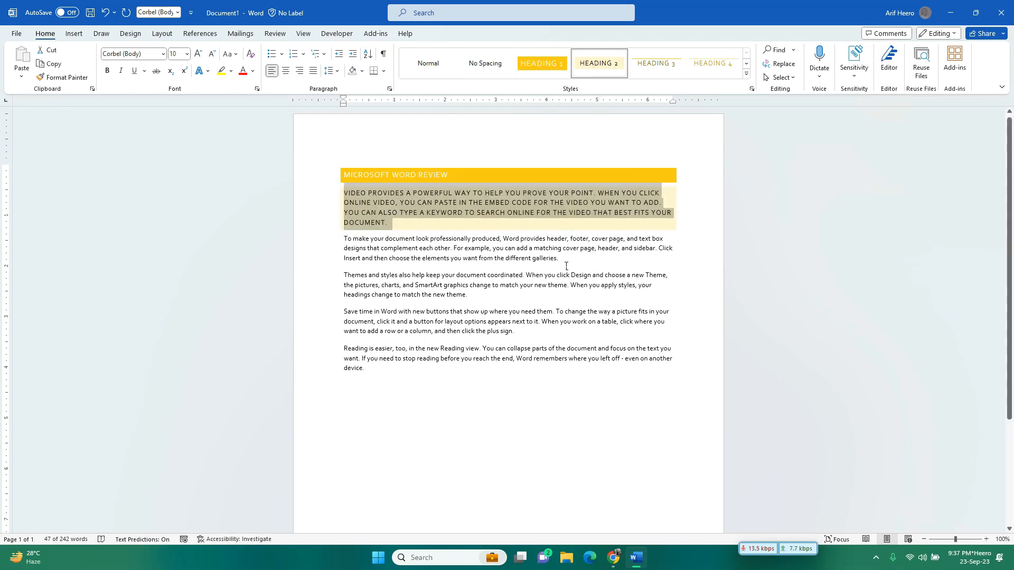
{"action": "left_click_drag", "start_coordinate": [564, 262], "coordinate": [342, 241]}
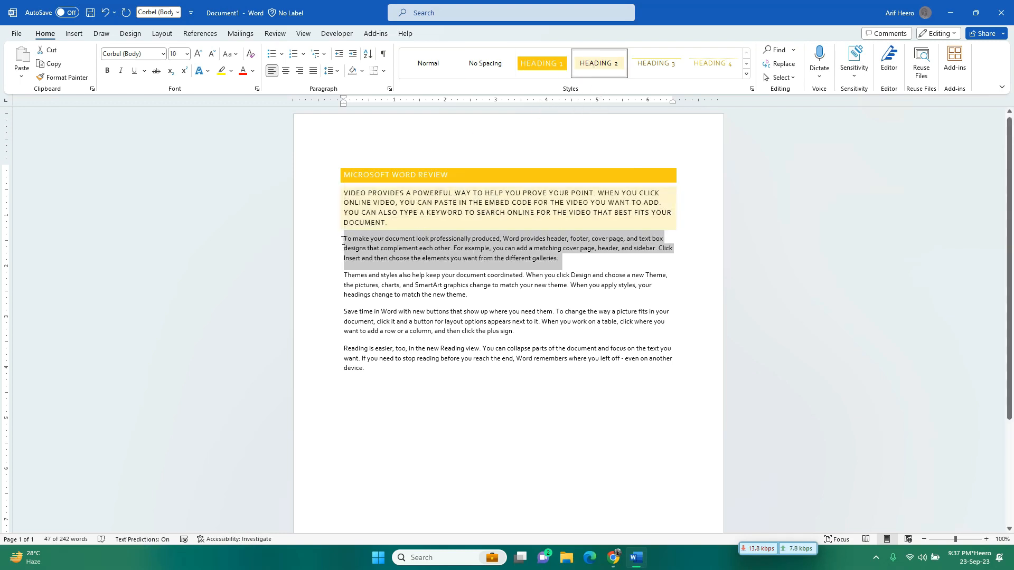
{"action": "left_click", "coordinate": [652, 68]}
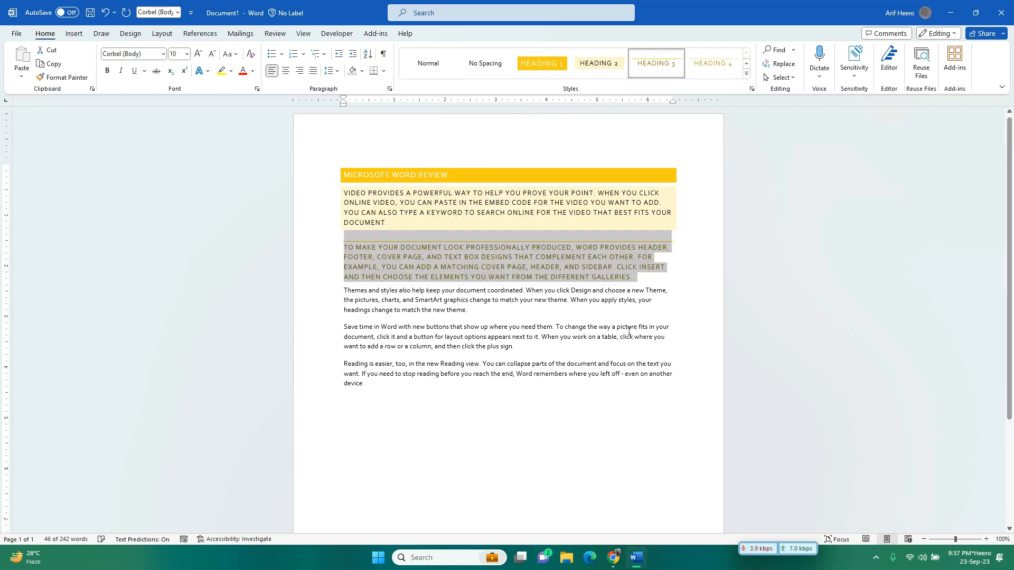
Step: Apply the Heading 4 style to the third body paragraph, starting with "Themes and styles"
{"action": "left_click", "coordinate": [596, 405]}
{"action": "left_click_drag", "start_coordinate": [477, 311], "coordinate": [344, 291]}
{"action": "left_click", "coordinate": [713, 64]}
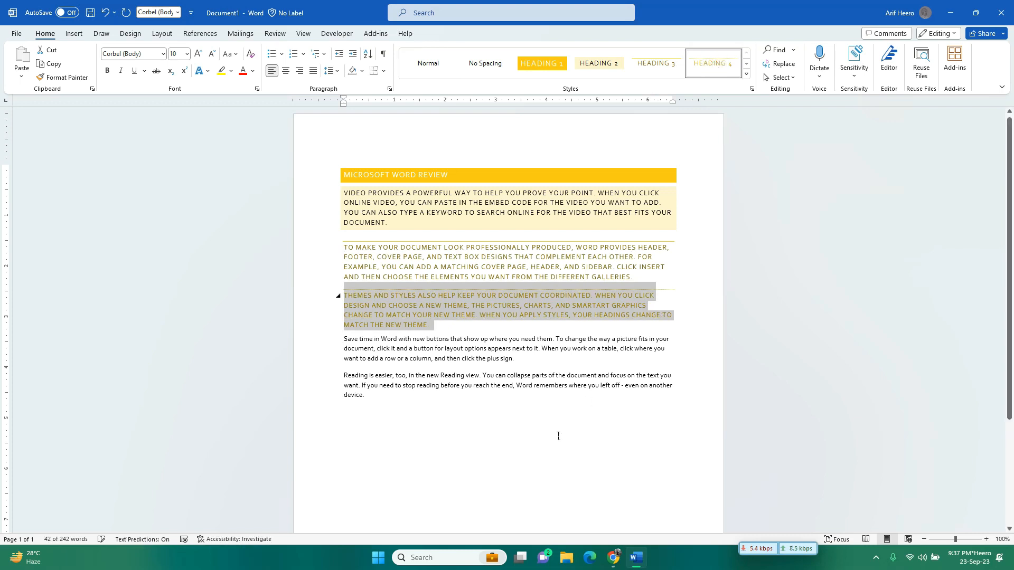
{"action": "left_click", "coordinate": [539, 431]}
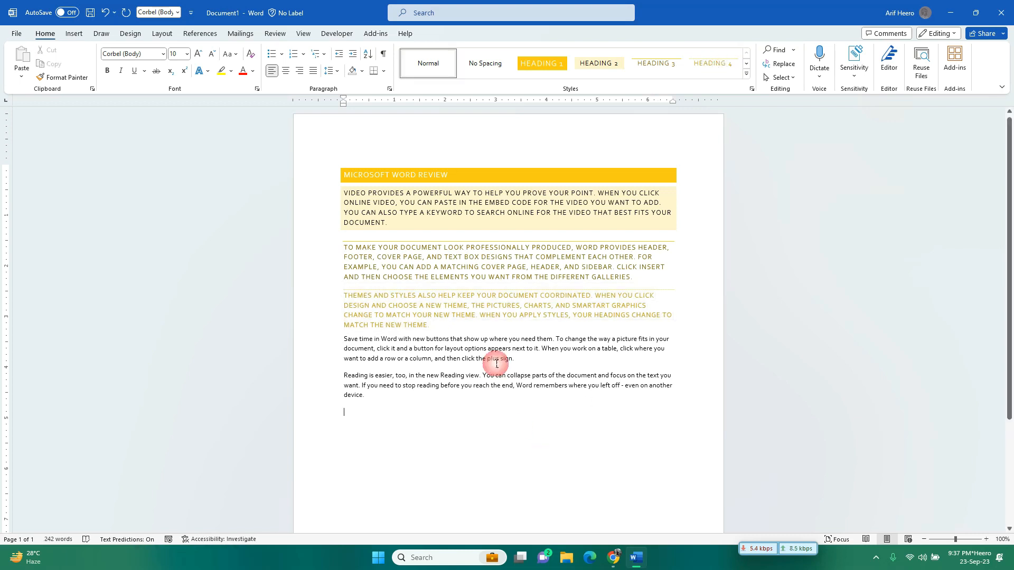
Step: Apply the Facet theme to the document
{"action": "left_click", "coordinate": [129, 34]}
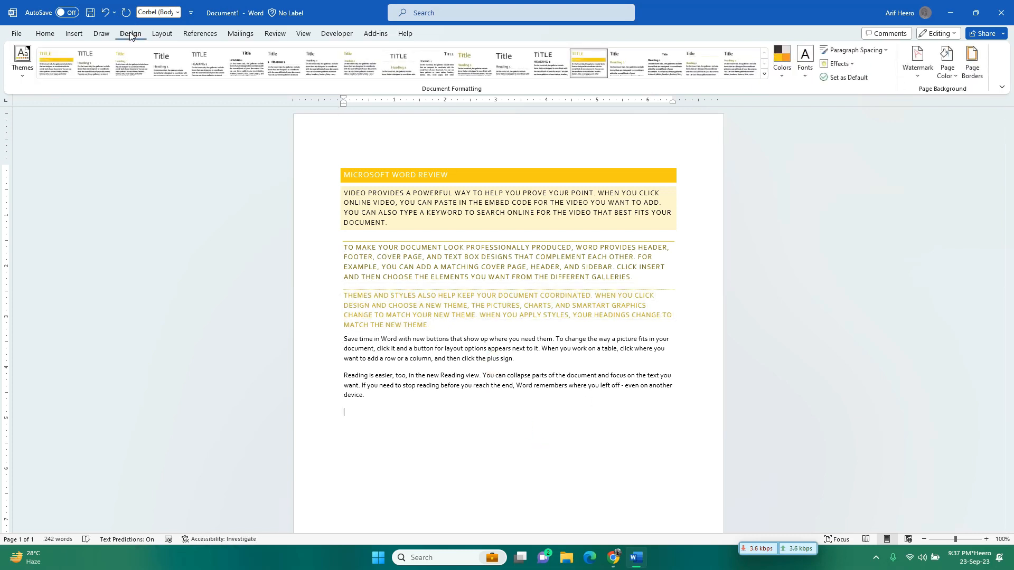
{"action": "left_click", "coordinate": [24, 73]}
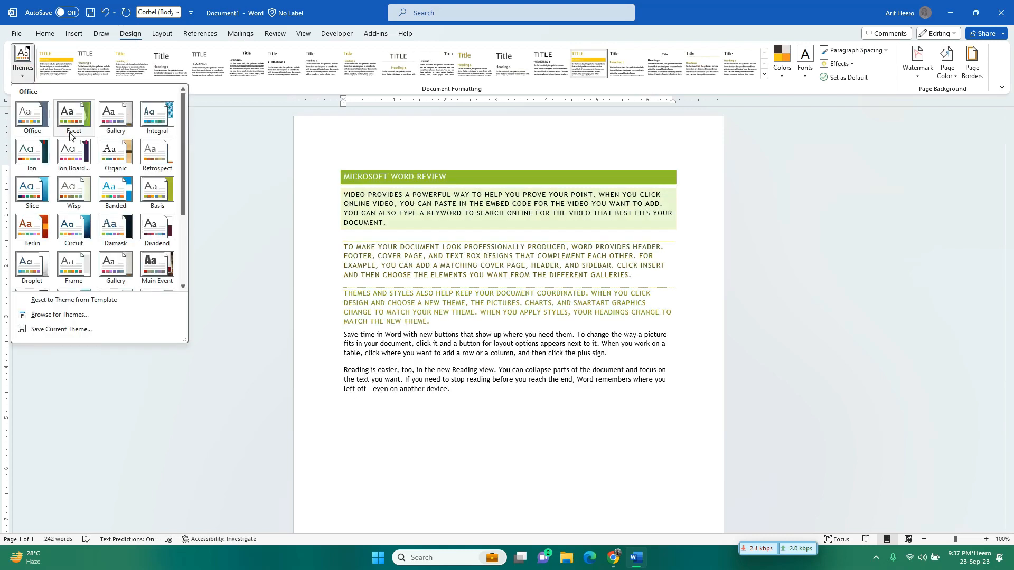
{"action": "left_click", "coordinate": [85, 115]}
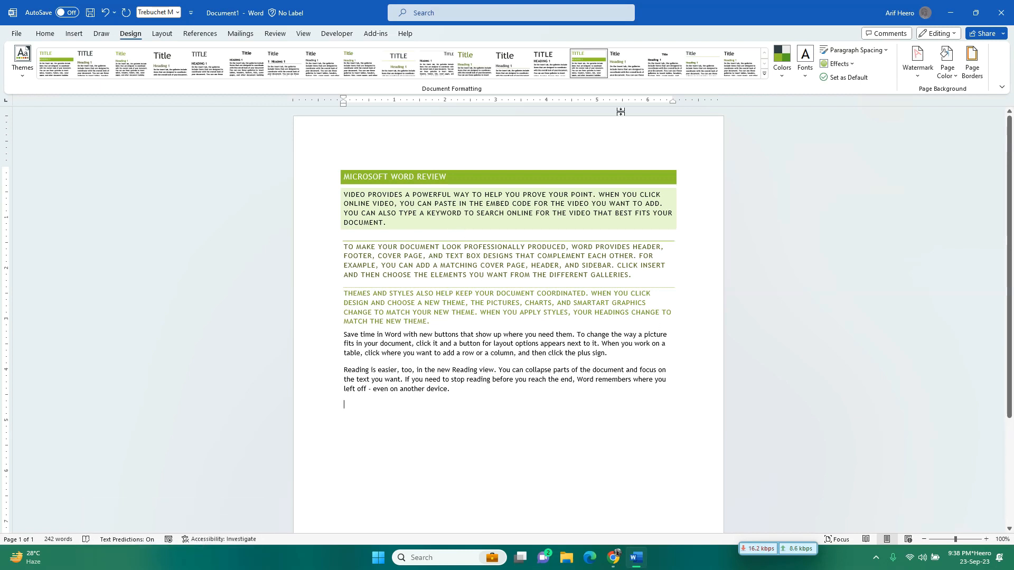
Step: Try the built-in style set with a large green title and an underlined Heading 1 on the whole text
{"action": "left_click_drag", "start_coordinate": [486, 402], "coordinate": [341, 177]}
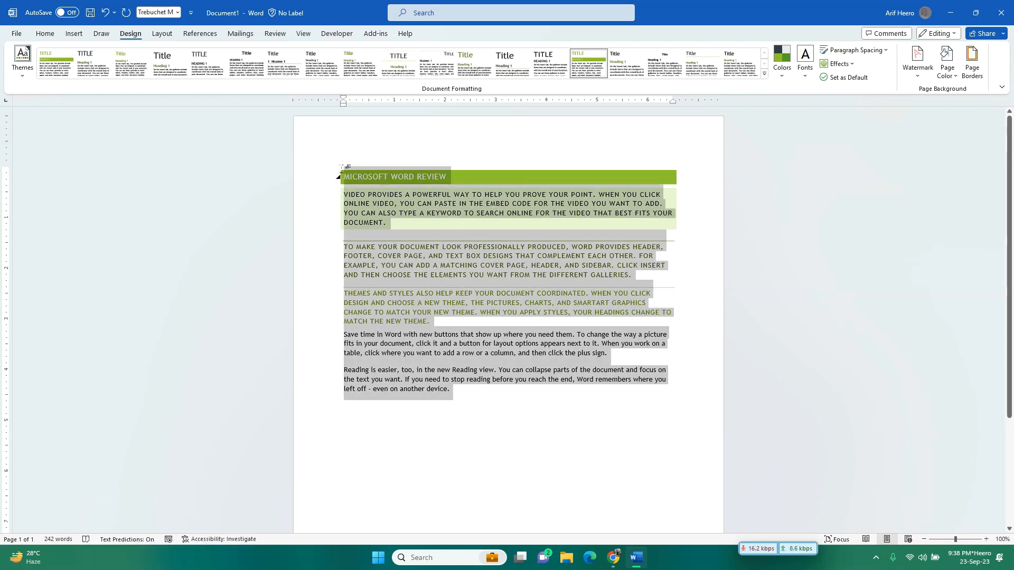
{"action": "left_click", "coordinate": [588, 72]}
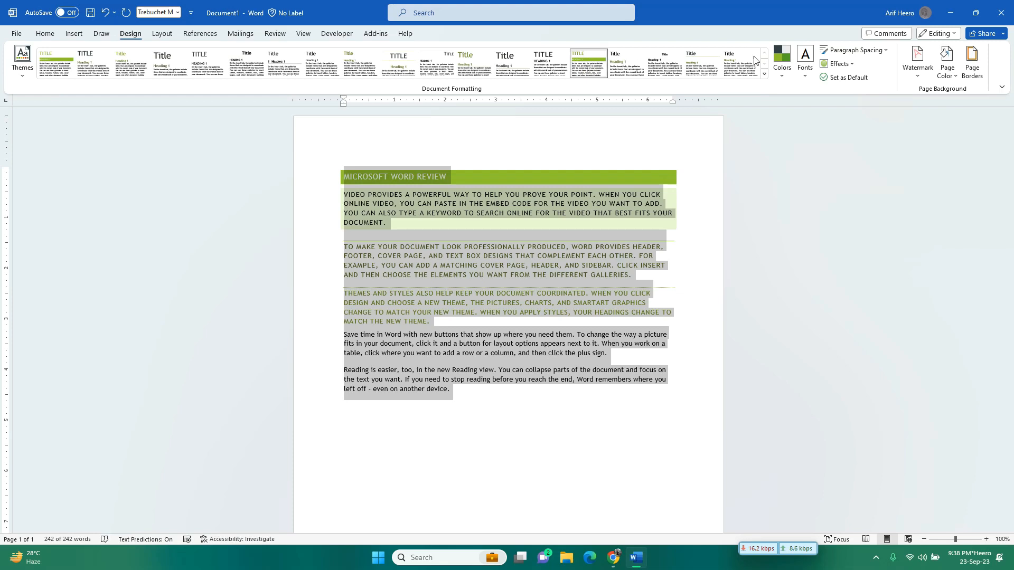
{"action": "left_click", "coordinate": [765, 77]}
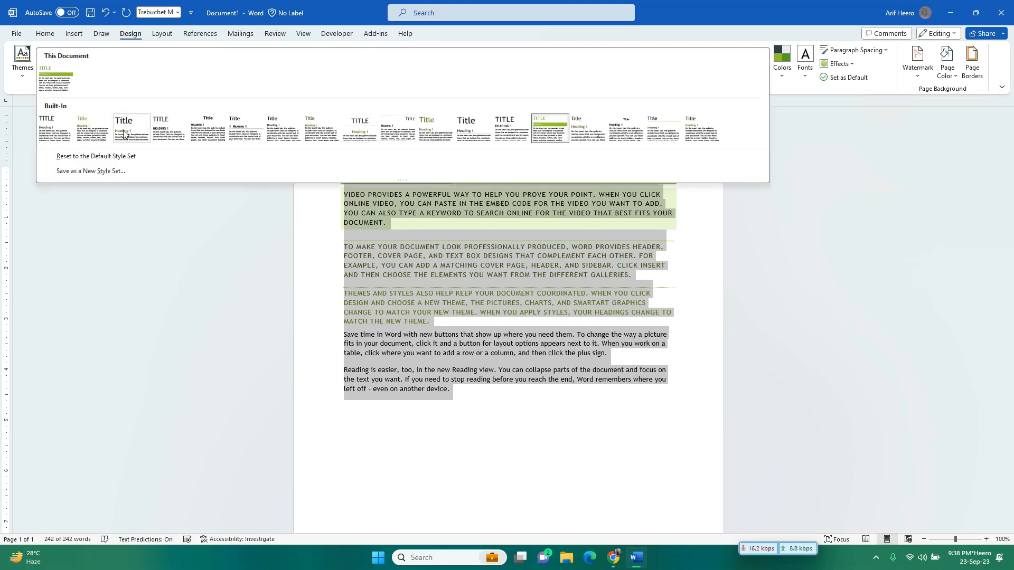
{"action": "left_click", "coordinate": [436, 128]}
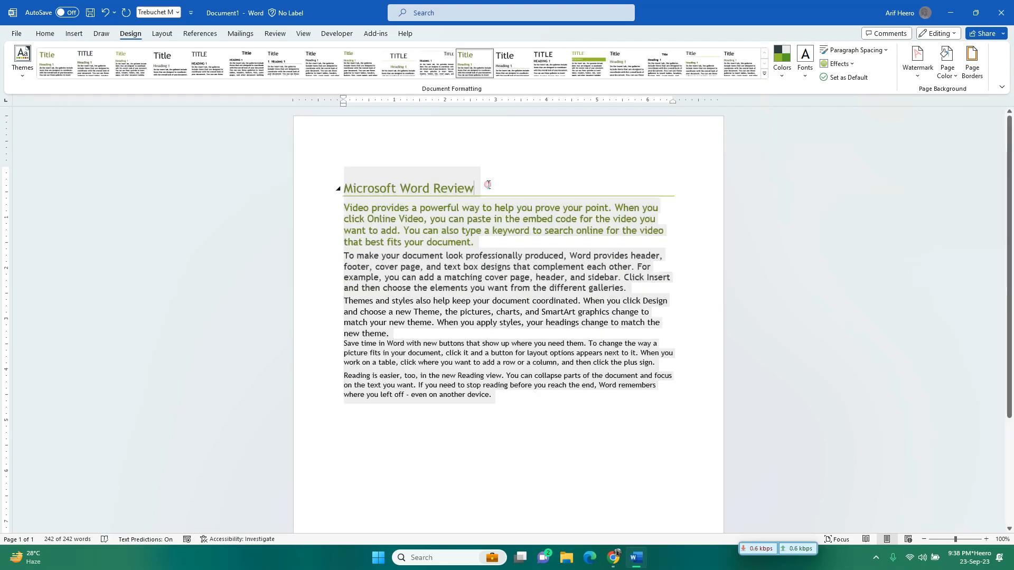
Step: Switch the whole text back to the built-in style set with the solid shaded Heading 1 bar
{"action": "left_click_drag", "start_coordinate": [498, 402], "coordinate": [341, 185]}
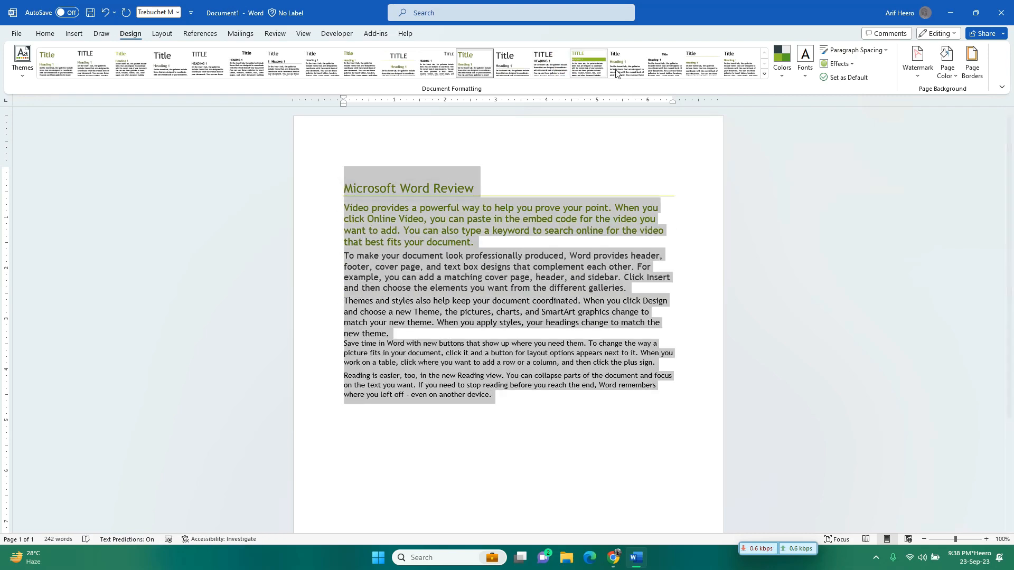
{"action": "left_click", "coordinate": [764, 74]}
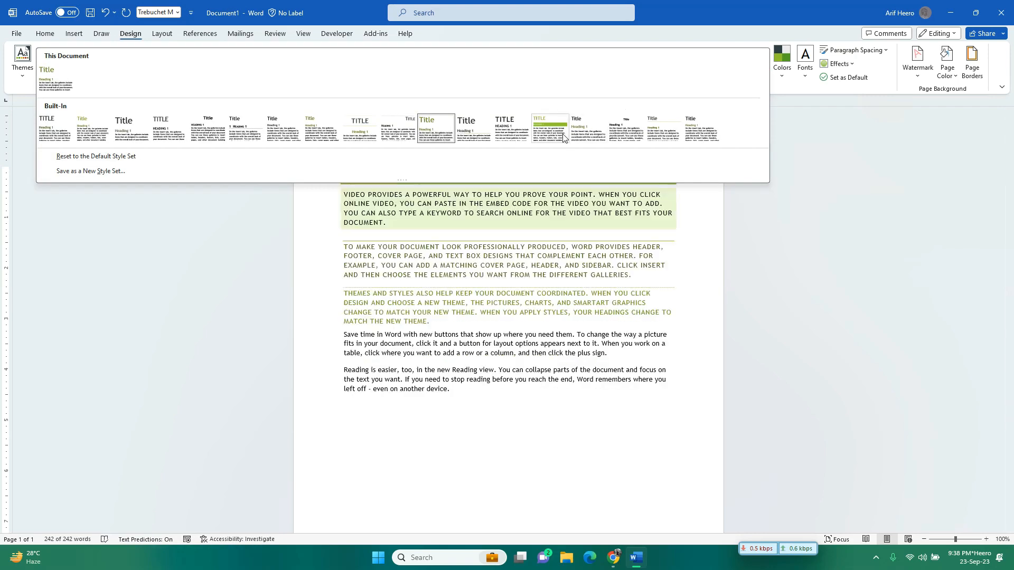
{"action": "left_click", "coordinate": [559, 134]}
{"action": "left_click", "coordinate": [527, 423]}
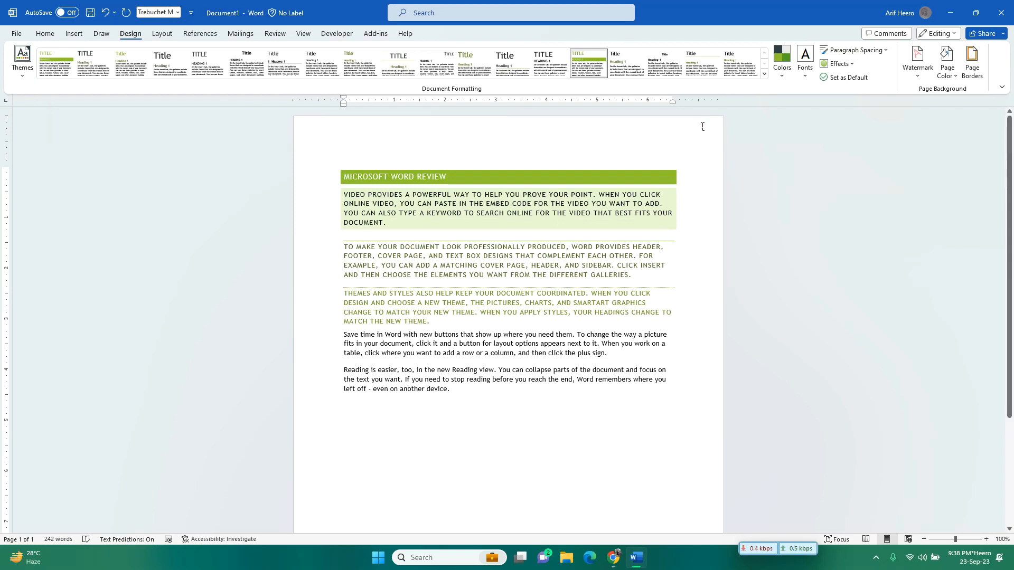
Step: Change the document's theme colors to the Red Orange color set
{"action": "left_click", "coordinate": [784, 74]}
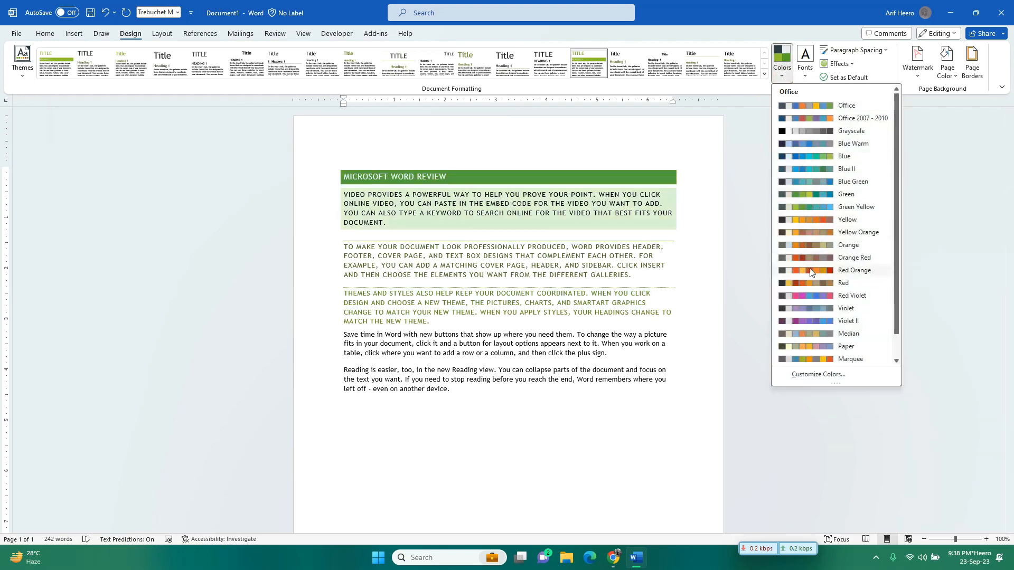
{"action": "left_click", "coordinate": [812, 272]}
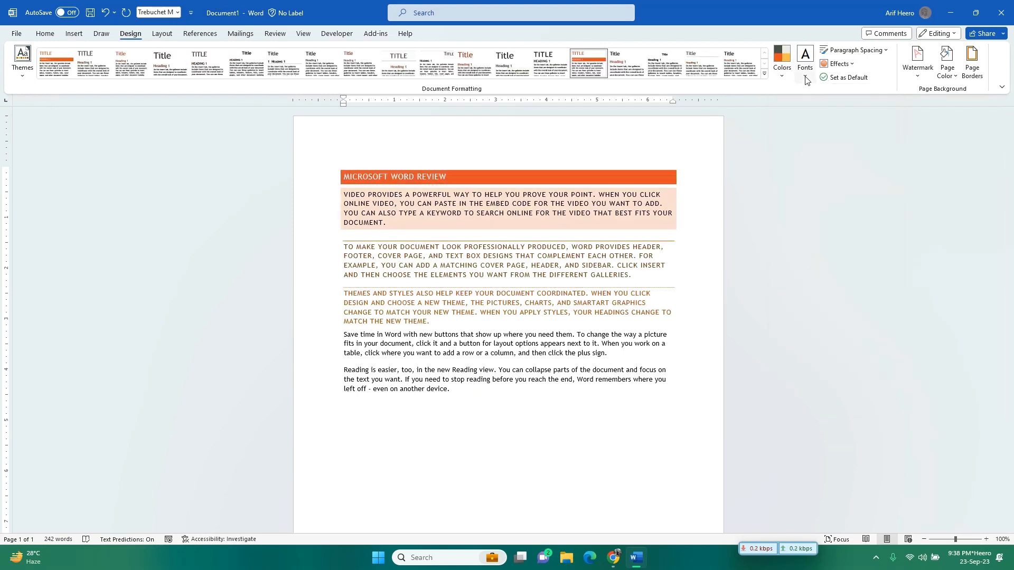
{"action": "left_click", "coordinate": [806, 78]}
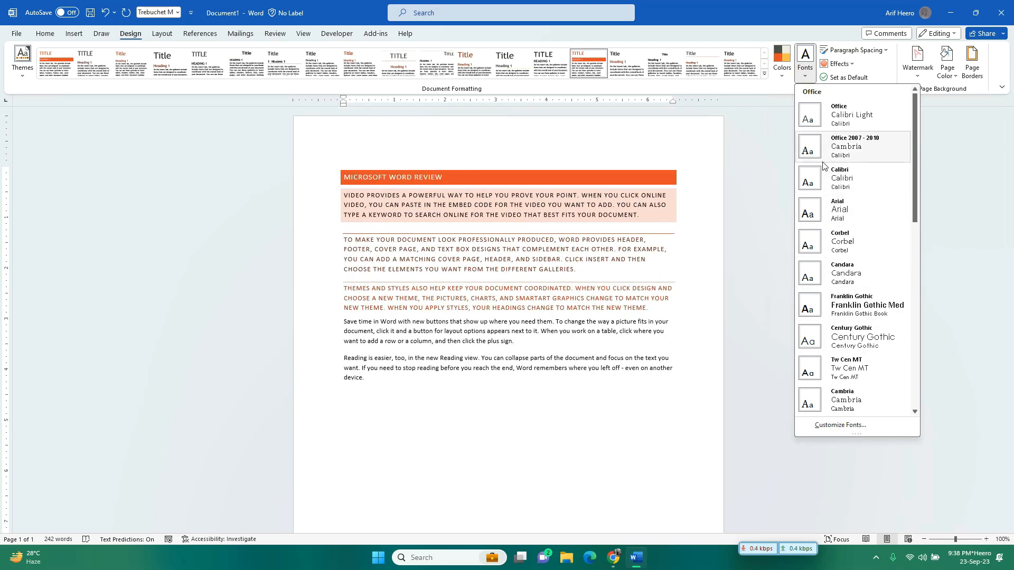
{"action": "left_click", "coordinate": [784, 107]}
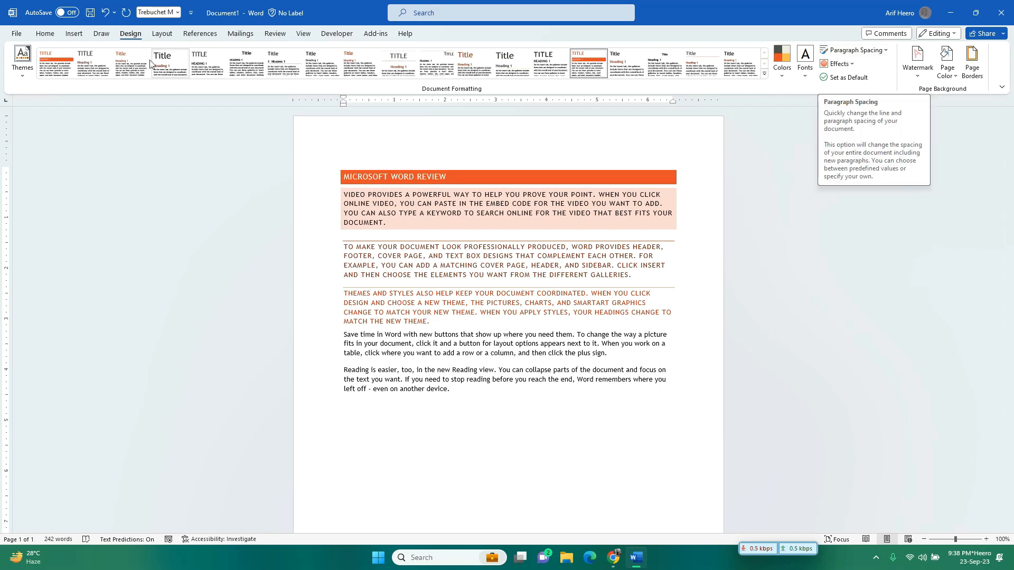
{"action": "left_click", "coordinate": [45, 33]}
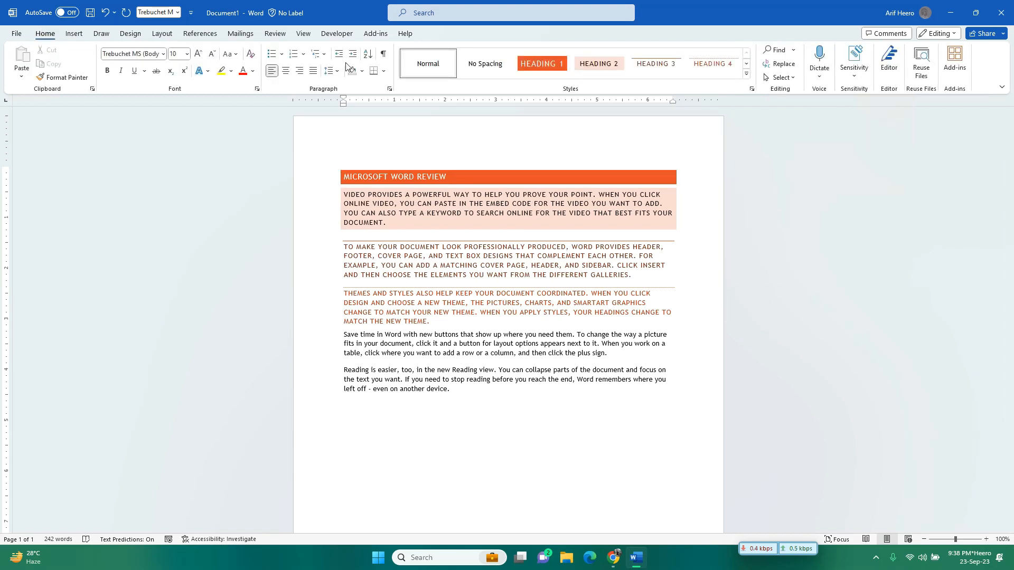
{"action": "left_click", "coordinate": [338, 72]}
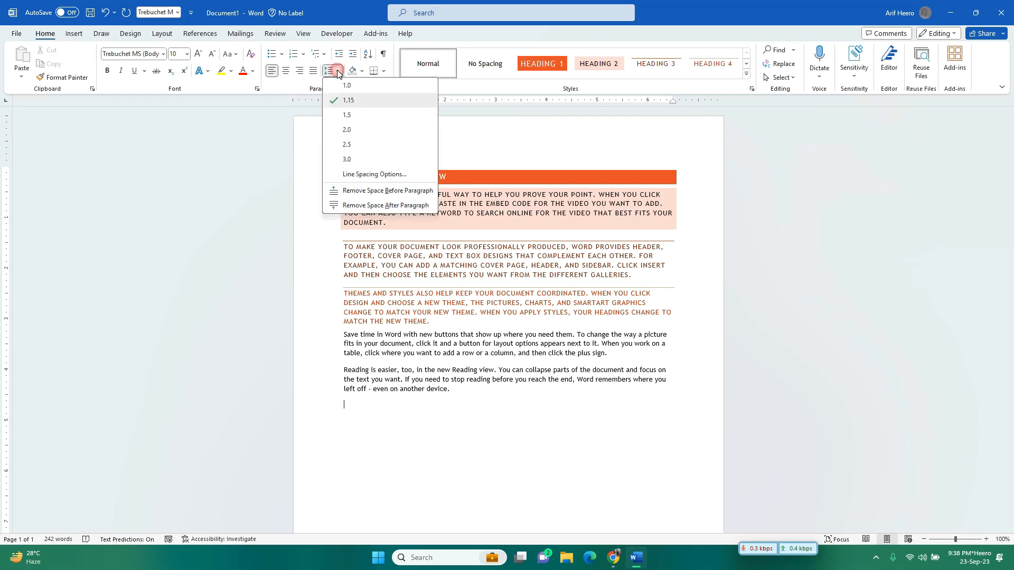
{"action": "left_click", "coordinate": [339, 70]}
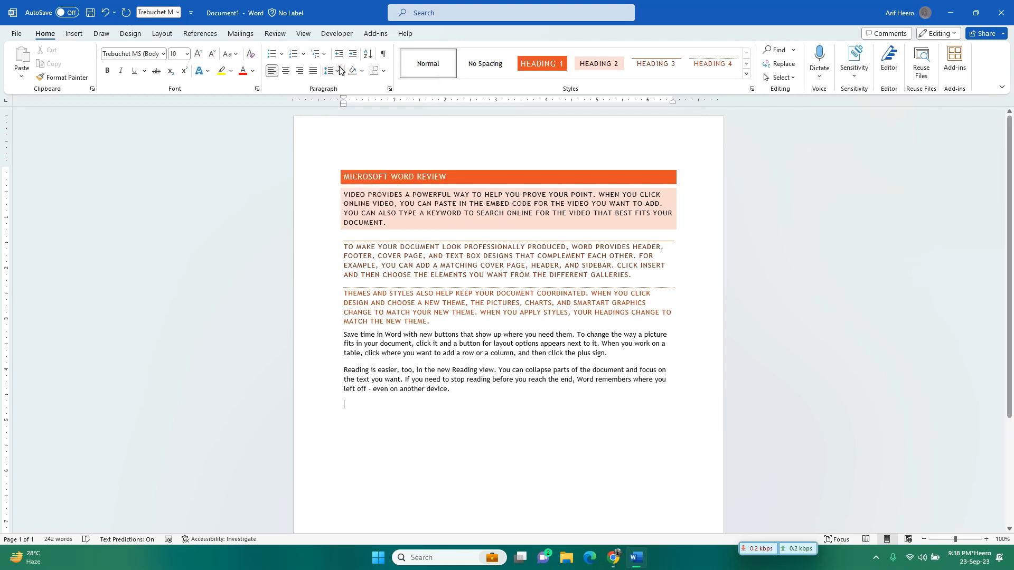
Step: Apply the Reflection theme effect set to the document
{"action": "left_click", "coordinate": [130, 33]}
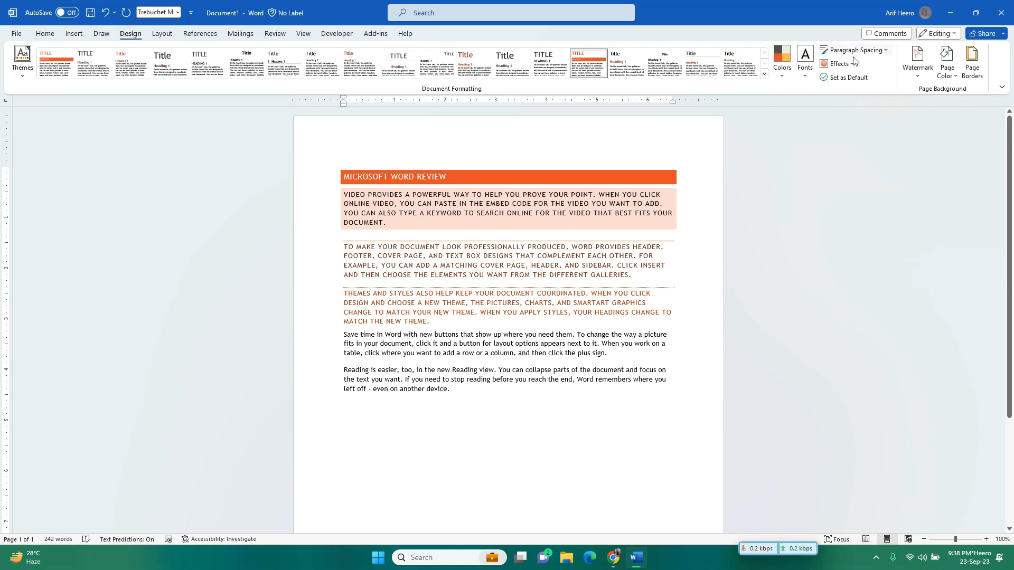
{"action": "left_click", "coordinate": [853, 63]}
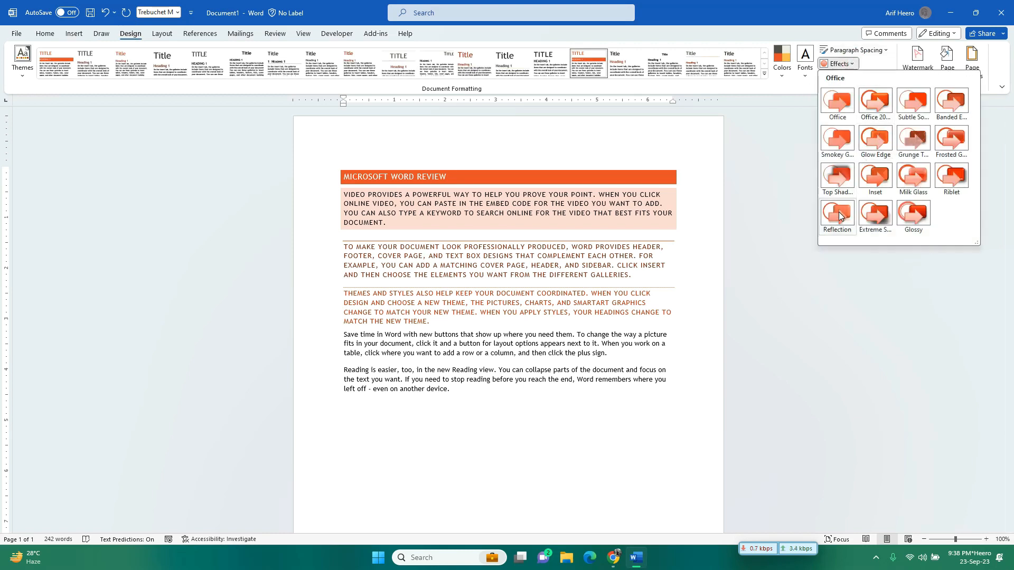
{"action": "left_click", "coordinate": [839, 211]}
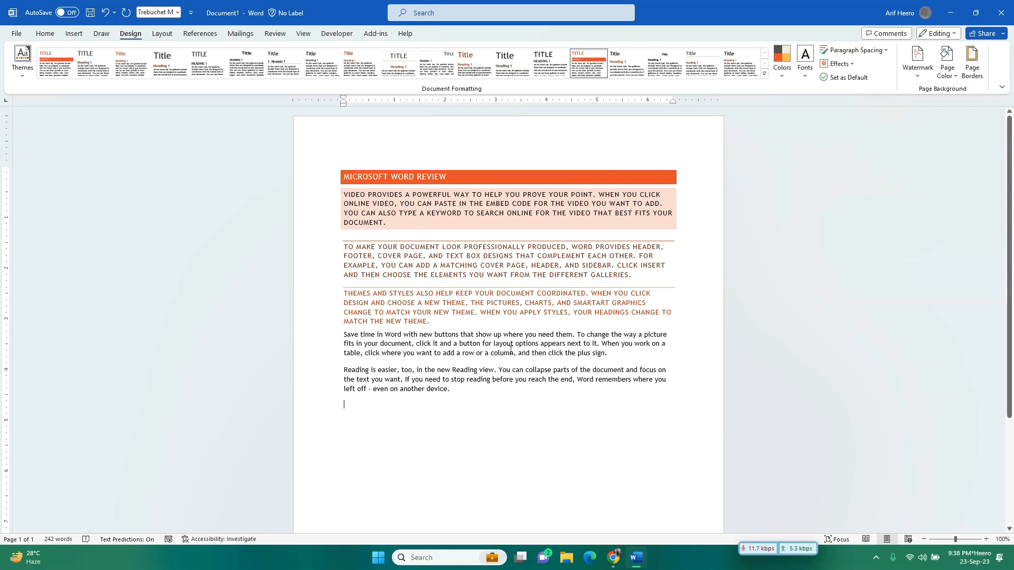
Step: Add a custom semitransparent diagonal text watermark containing the author's first name, in Trebuchet MS with Auto size
{"action": "left_click", "coordinate": [917, 74]}
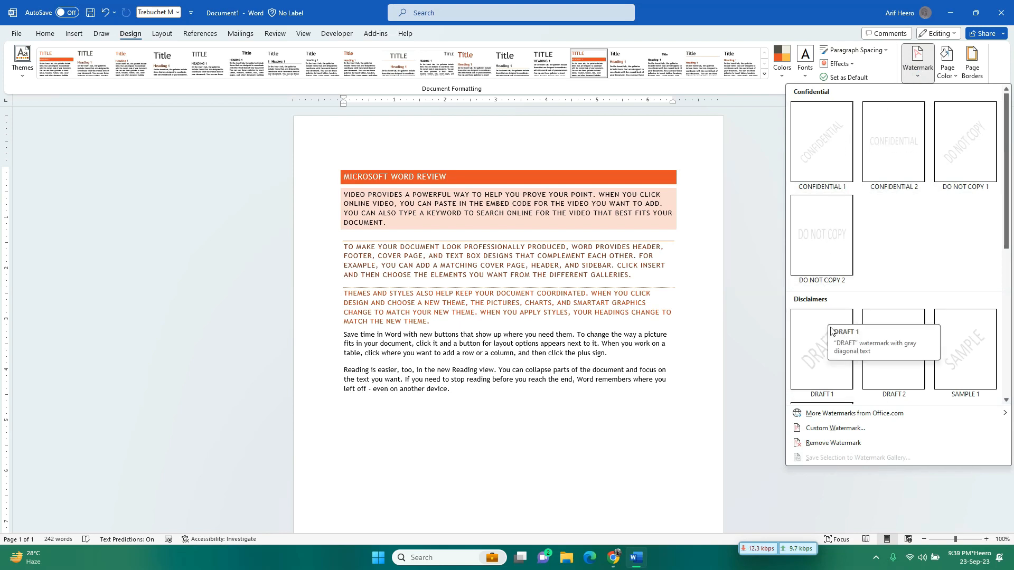
{"action": "left_click", "coordinate": [841, 428]}
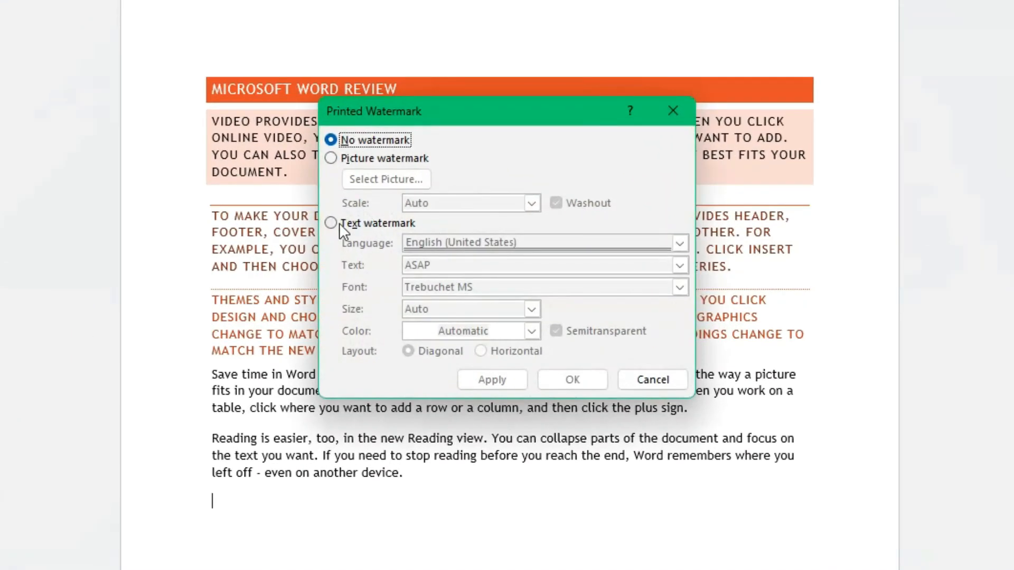
{"action": "left_click", "coordinate": [330, 223]}
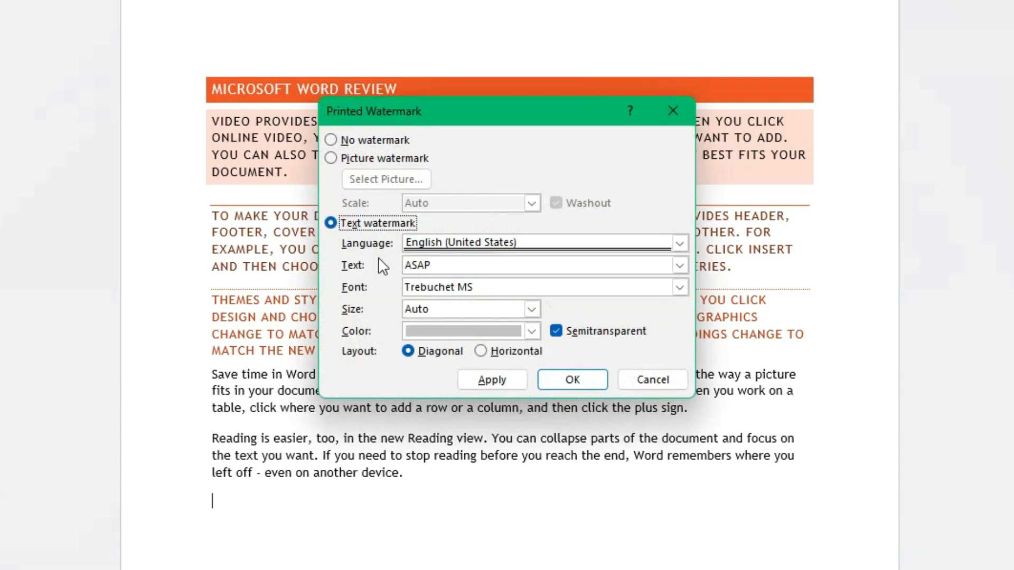
{"action": "left_click_drag", "start_coordinate": [434, 265], "coordinate": [399, 265]}
{"action": "key", "text": "BackSpace"}
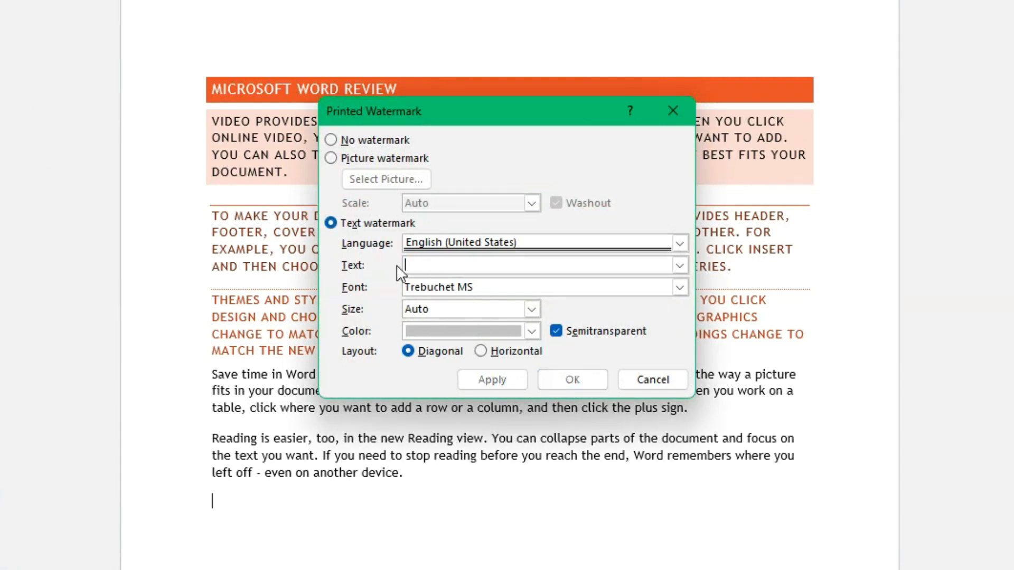
{"action": "type", "text": "A"}
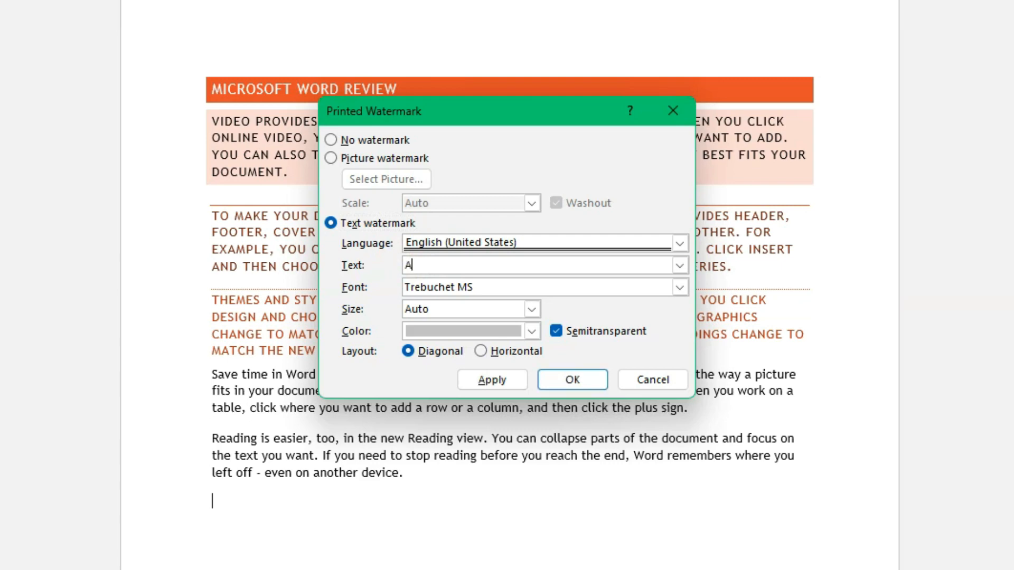
{"action": "type", "text": "rif"}
{"action": "left_click", "coordinate": [571, 382]}
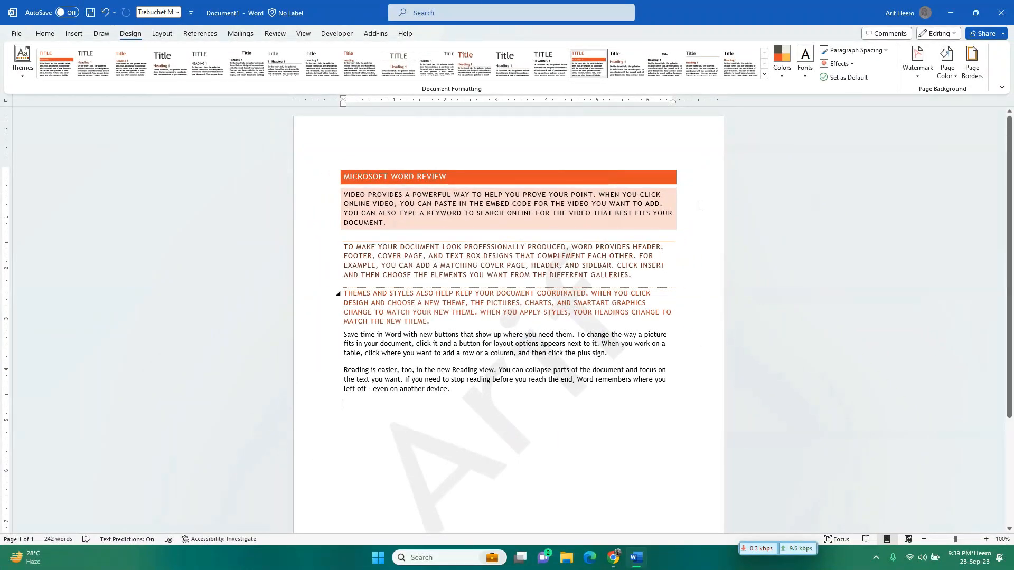
Step: Replace the text watermark with a custom picture watermark using img1000.jpg from the Pictures folder, with Washout and Auto scale
{"action": "left_click", "coordinate": [916, 74]}
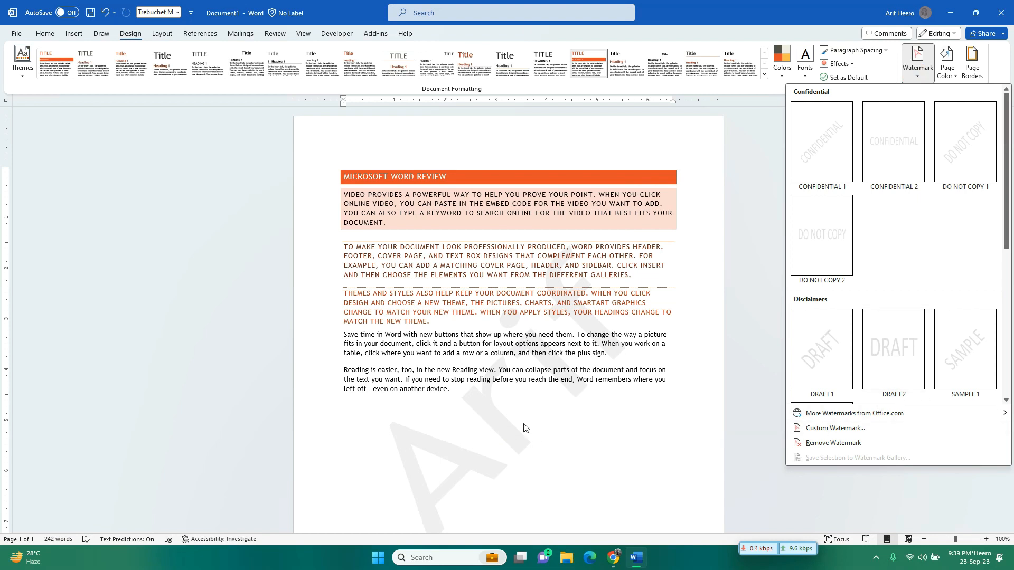
{"action": "left_click", "coordinate": [807, 443]}
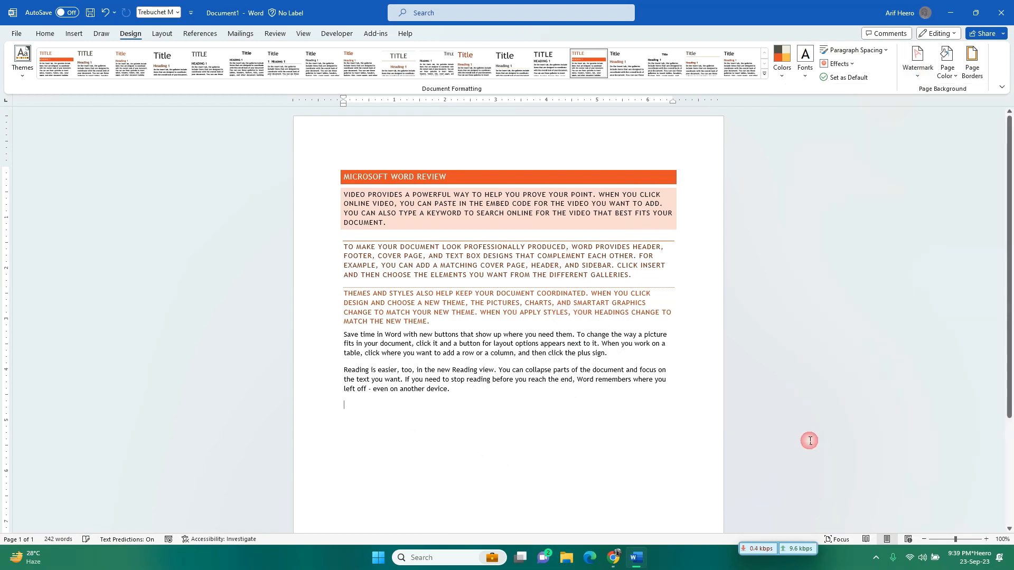
{"action": "left_click", "coordinate": [917, 74]}
{"action": "left_click", "coordinate": [837, 429]}
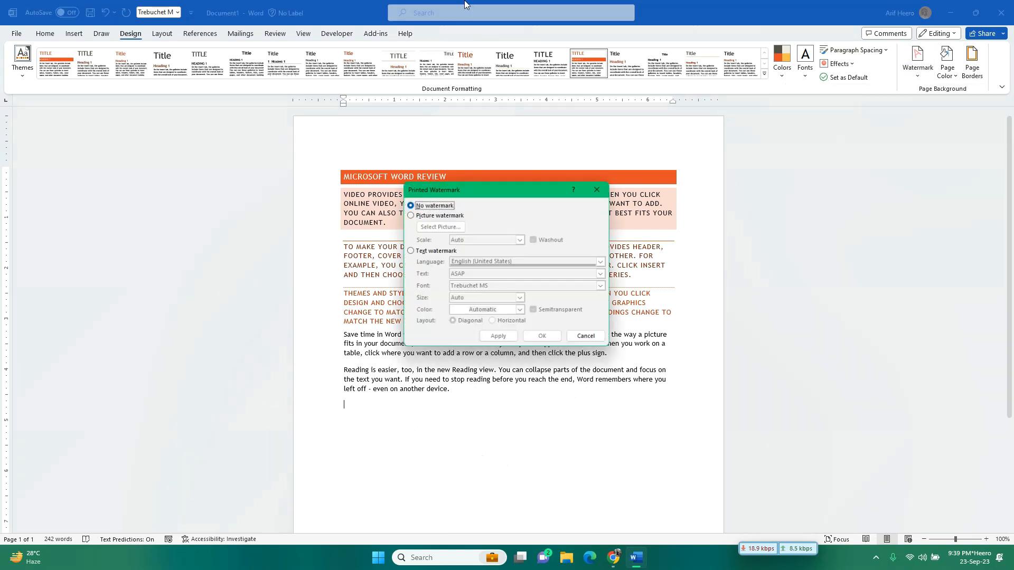
{"action": "left_click", "coordinate": [411, 215]}
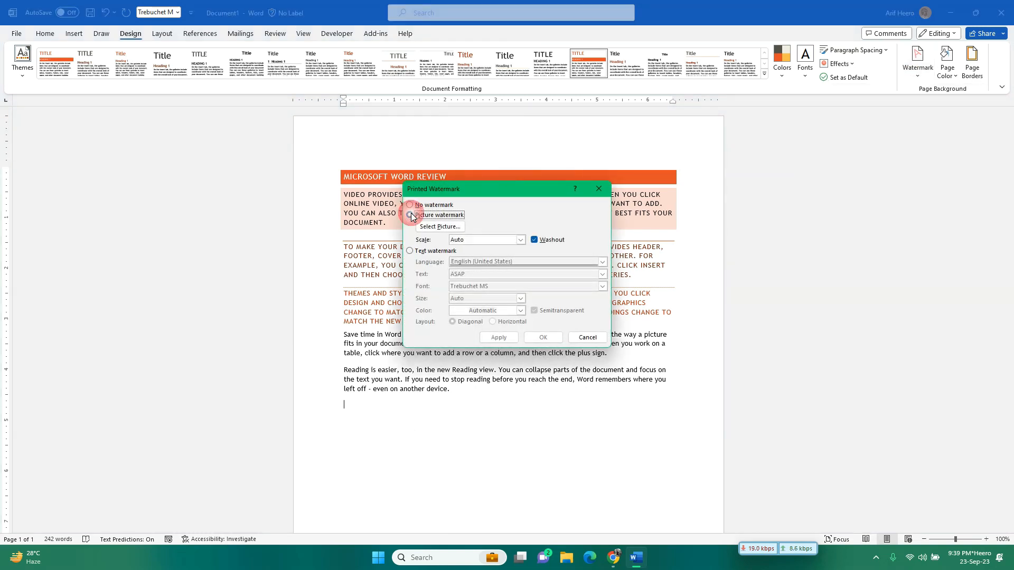
{"action": "left_click", "coordinate": [441, 227]}
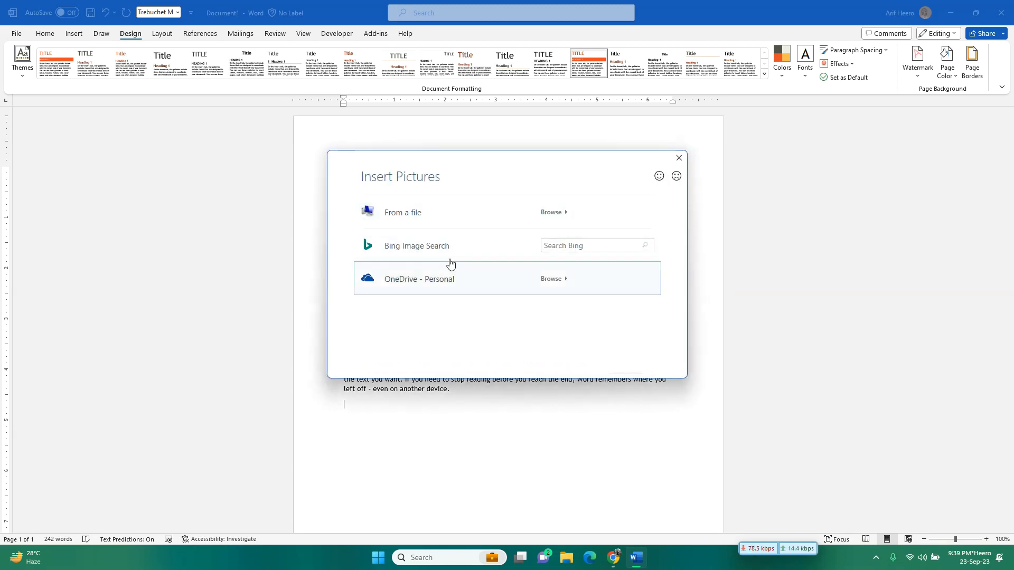
{"action": "left_click", "coordinate": [469, 225]}
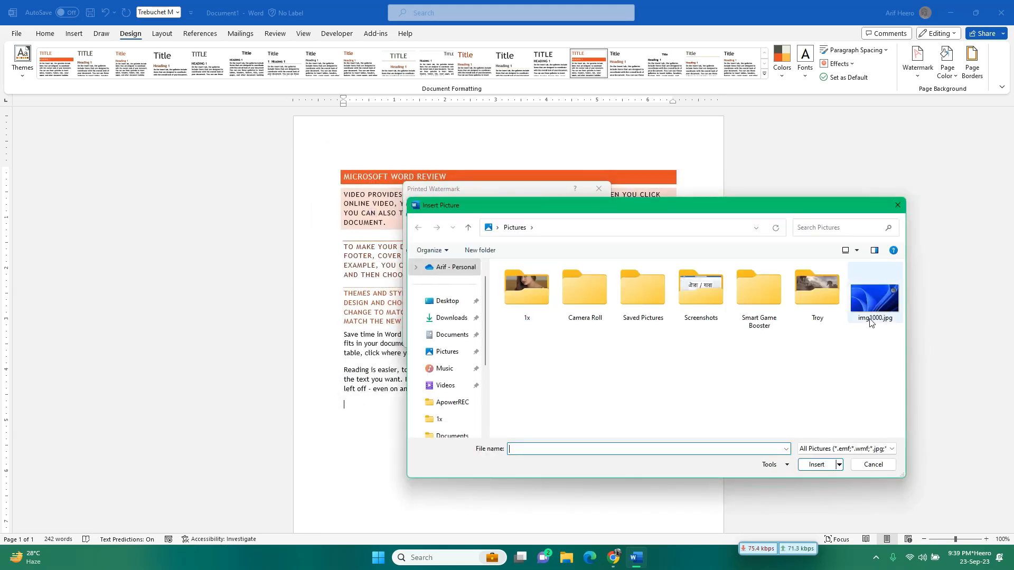
{"action": "left_click", "coordinate": [822, 302]}
{"action": "left_click", "coordinate": [881, 299]}
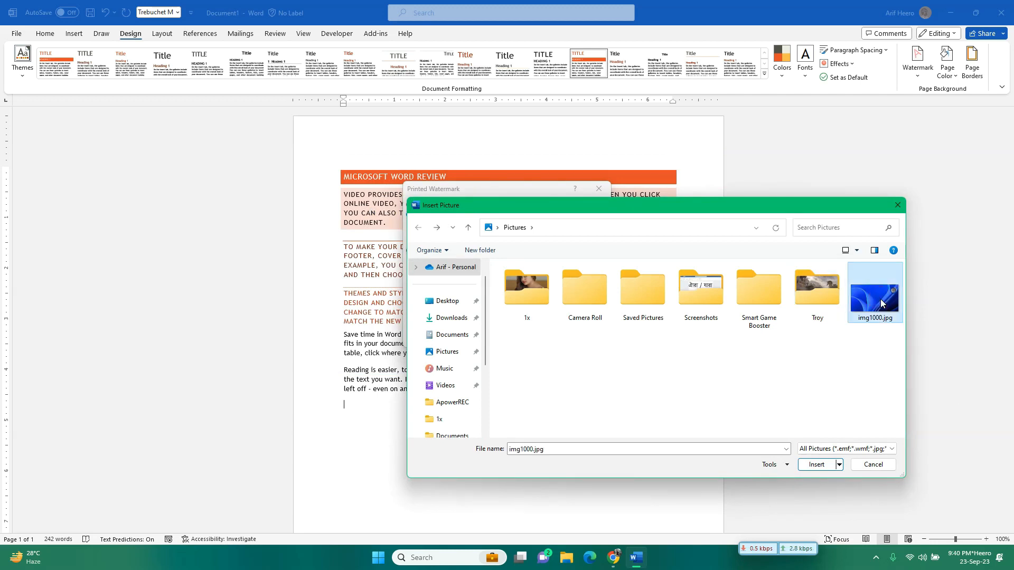
{"action": "left_click", "coordinate": [816, 465]}
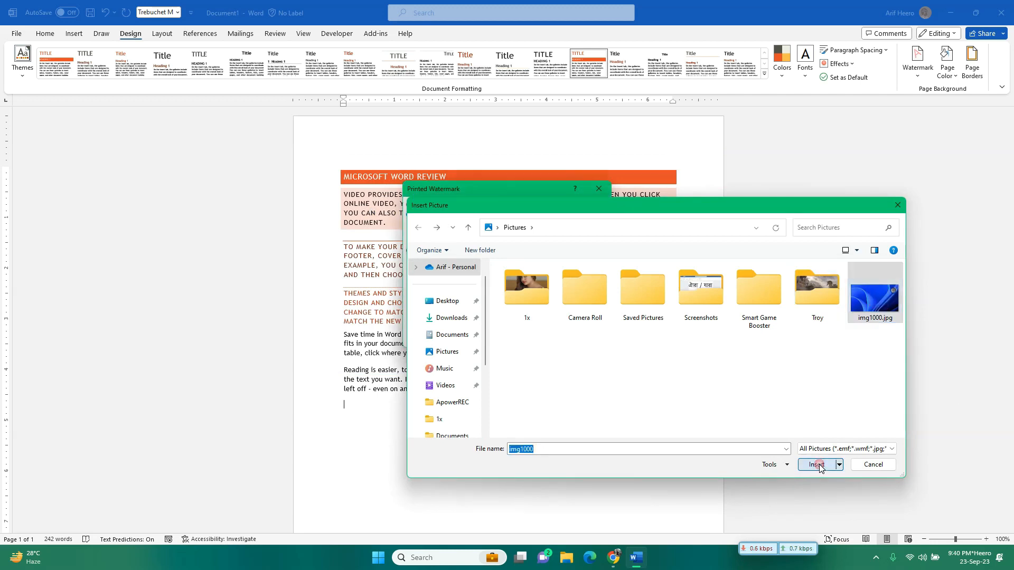
{"action": "left_click", "coordinate": [552, 338]}
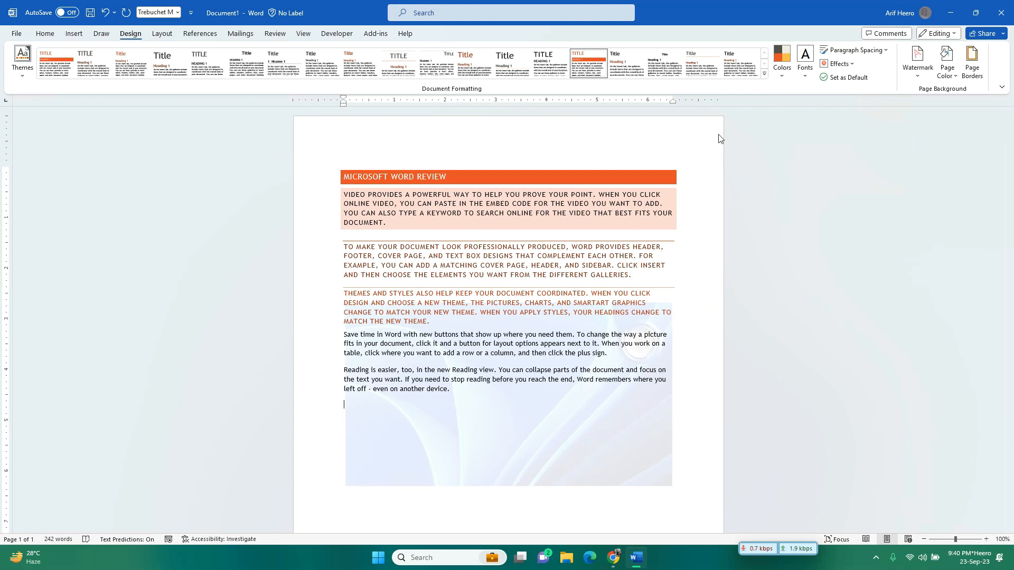
Step: Replace the picture watermark with a custom semitransparent ASAP text watermark in Trebuchet MS, Auto size and Horizontal layout
{"action": "left_click", "coordinate": [919, 78]}
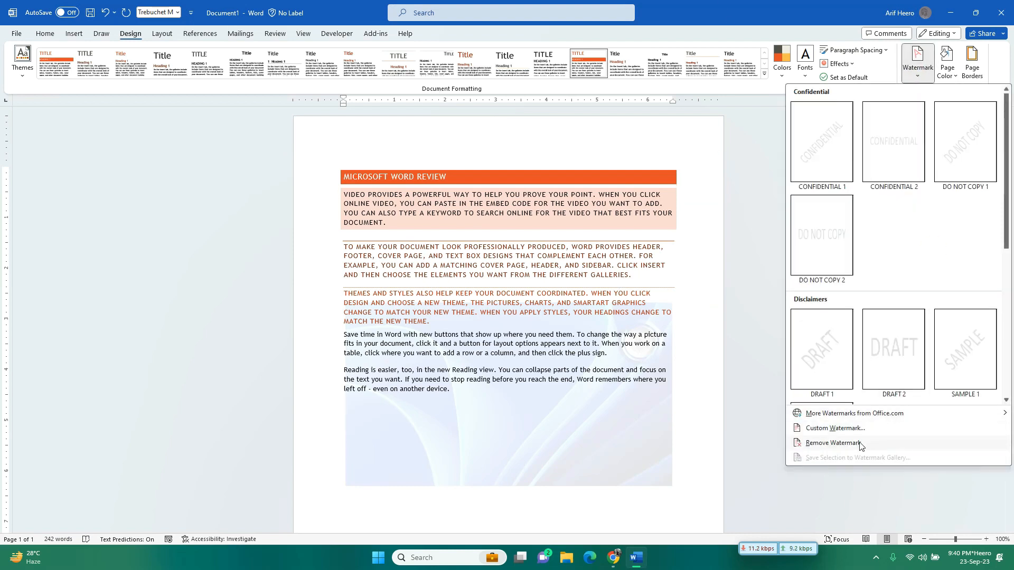
{"action": "left_click", "coordinate": [860, 444]}
{"action": "left_click", "coordinate": [917, 61]}
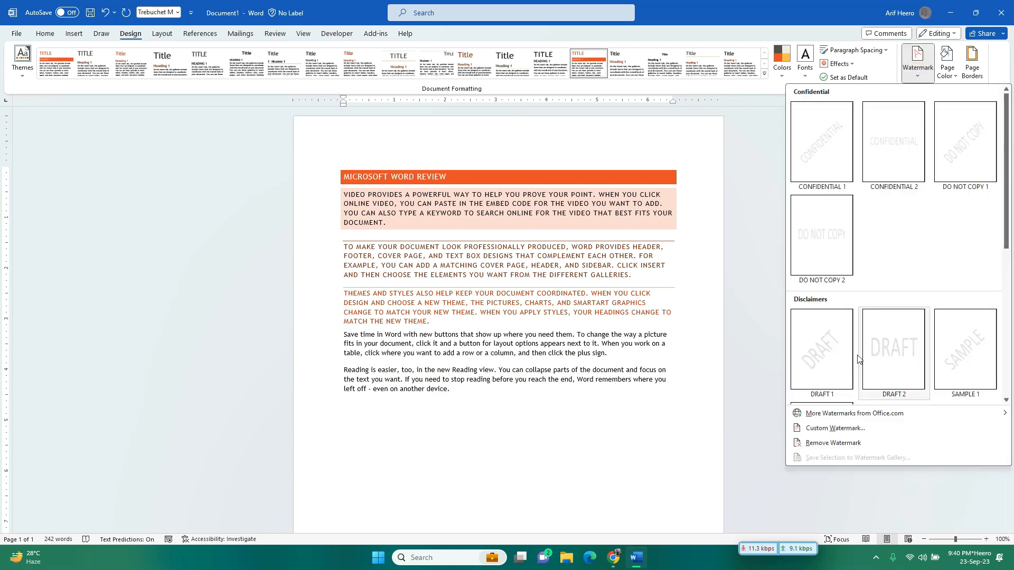
{"action": "left_click", "coordinate": [848, 428]}
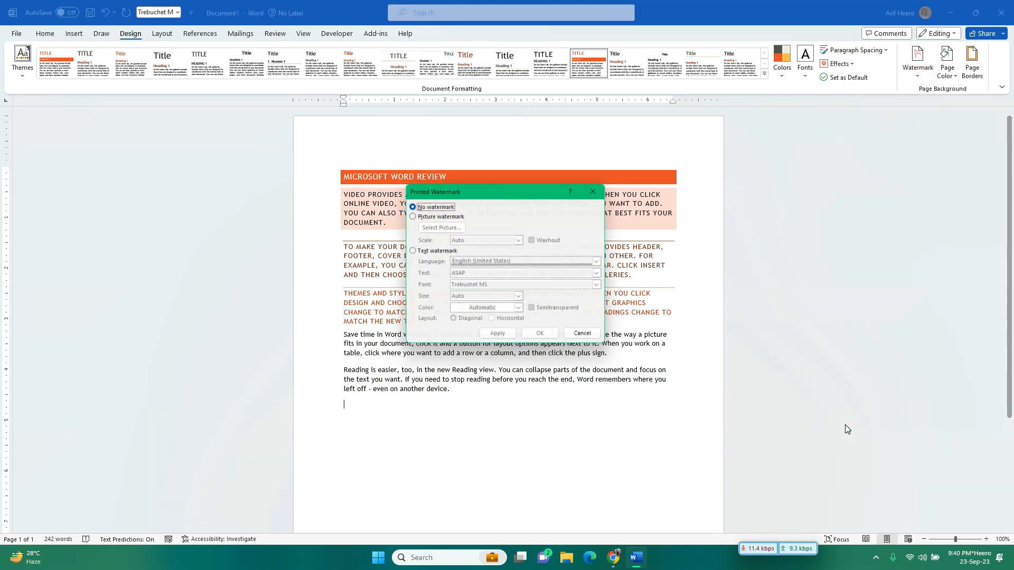
{"action": "left_click", "coordinate": [410, 251]}
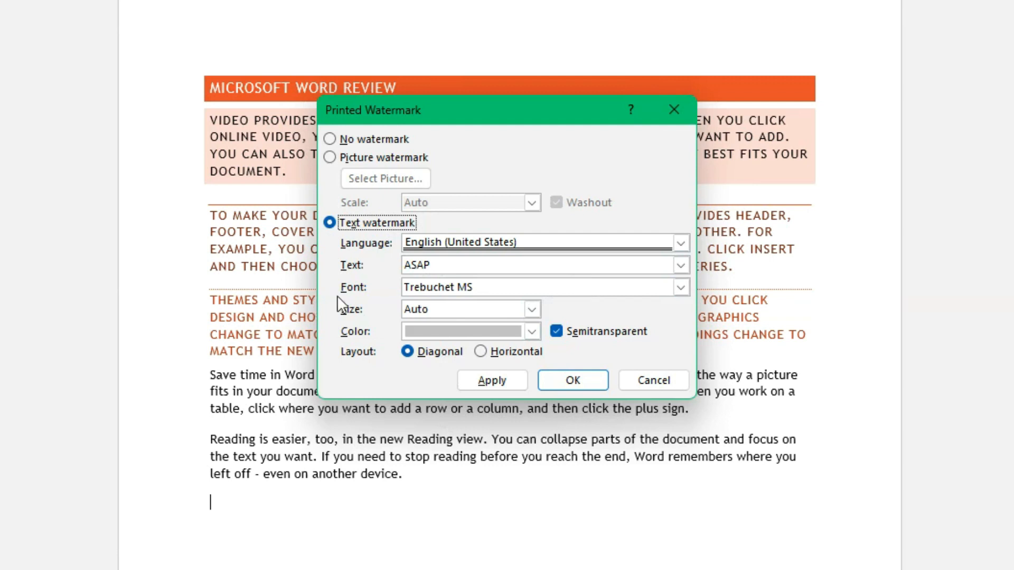
{"action": "left_click", "coordinate": [682, 287]}
{"action": "left_click", "coordinate": [680, 288]}
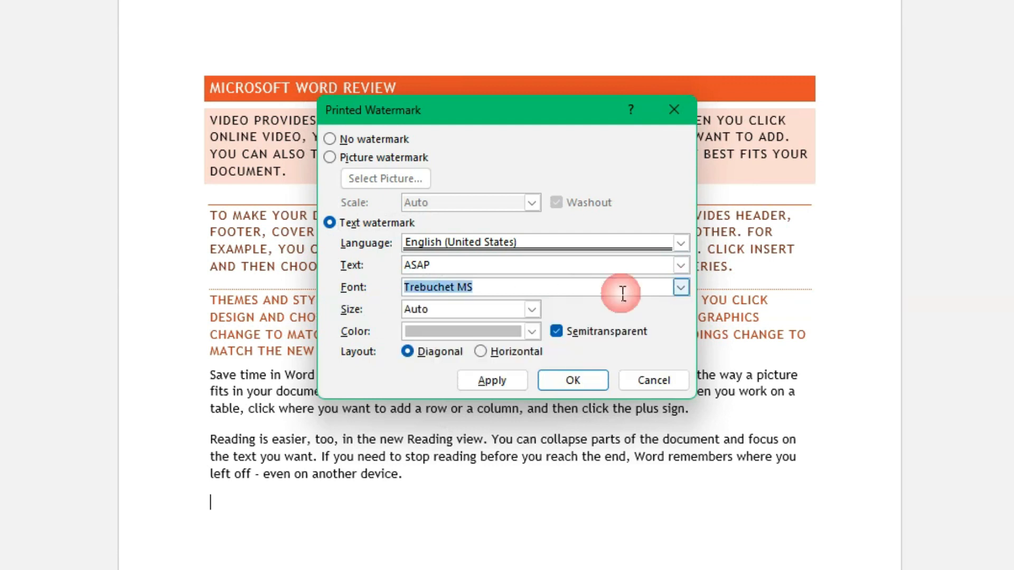
{"action": "left_click", "coordinate": [532, 309]}
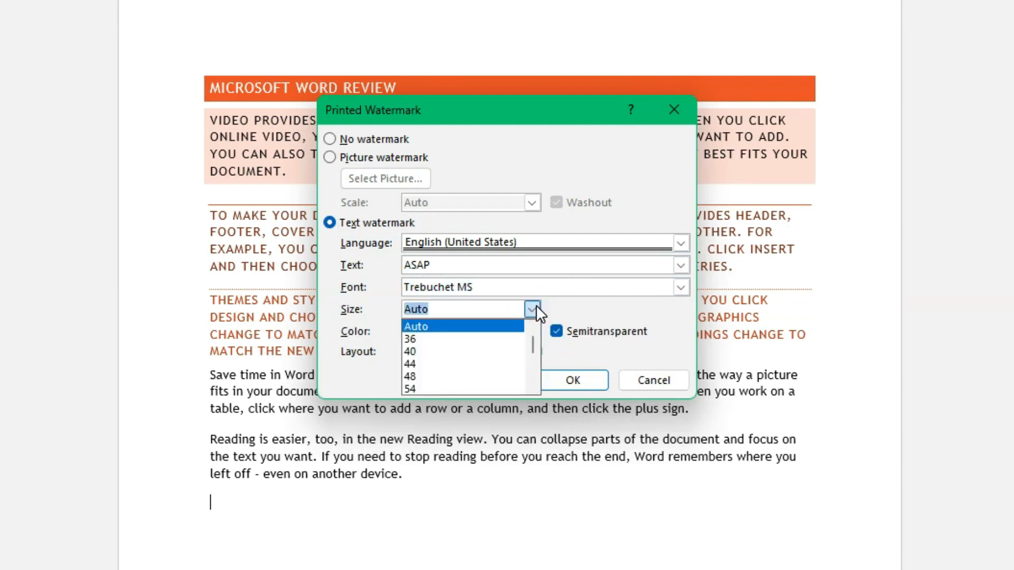
{"action": "left_click", "coordinate": [533, 308]}
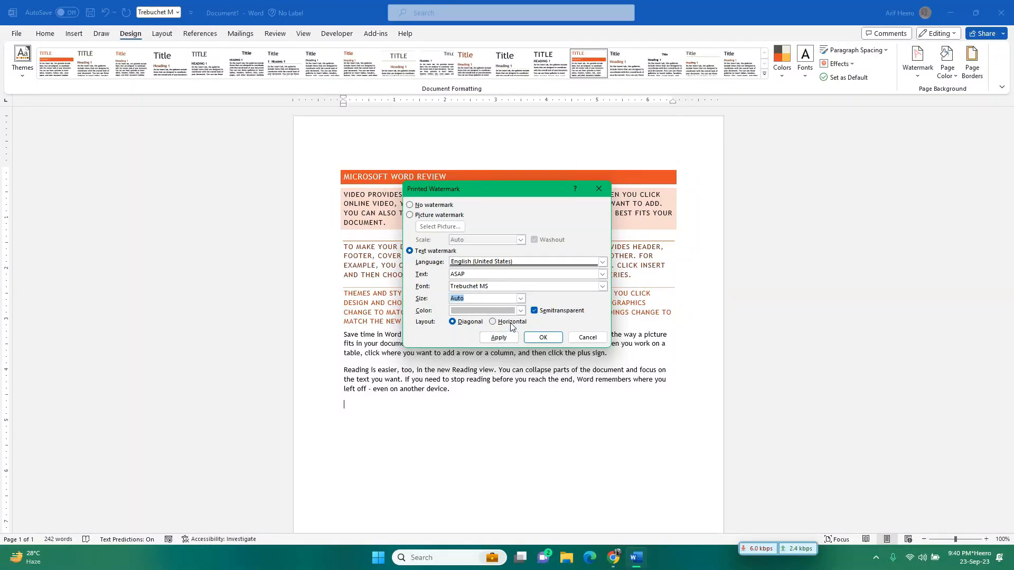
{"action": "left_click", "coordinate": [544, 337]}
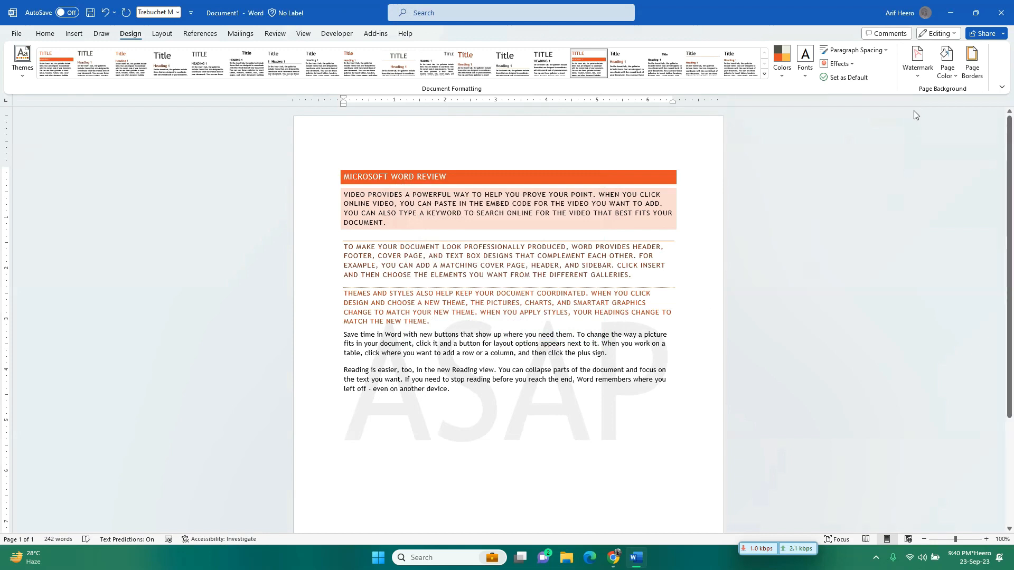
Step: Change the ASAP text watermark's layout to Diagonal
{"action": "left_click", "coordinate": [917, 63]}
{"action": "left_click", "coordinate": [842, 428]}
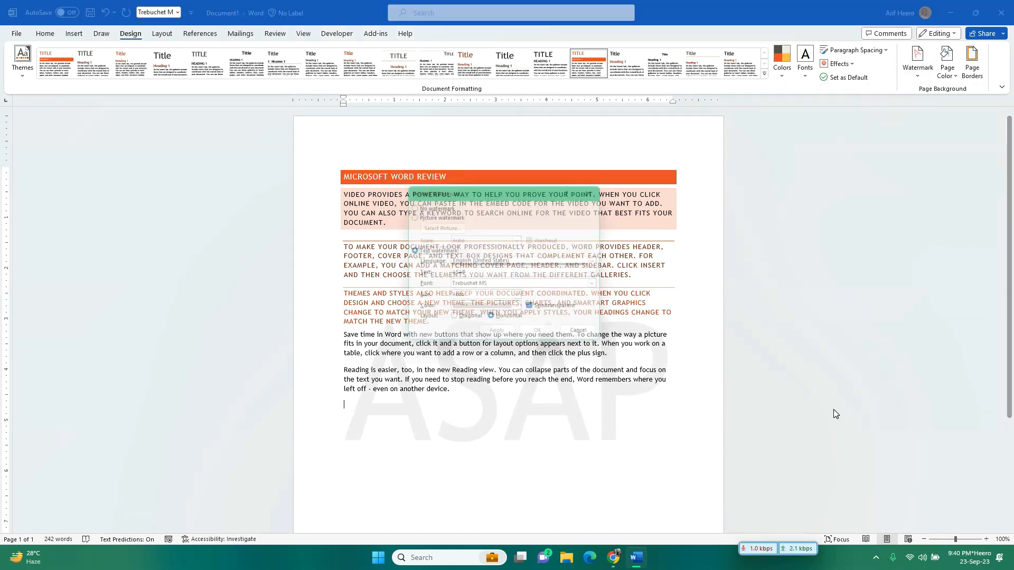
{"action": "left_click", "coordinate": [454, 322]}
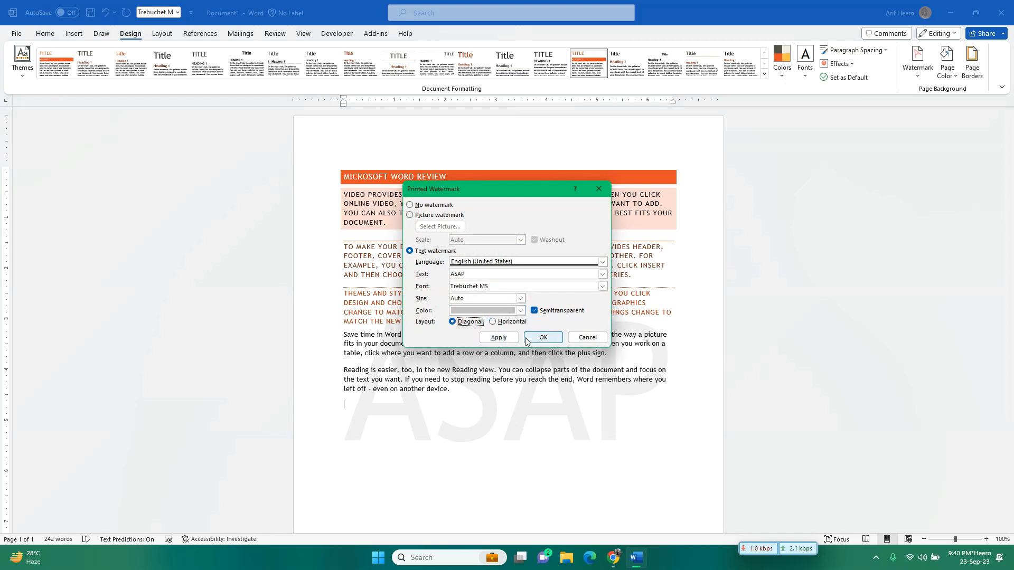
{"action": "left_click", "coordinate": [541, 337]}
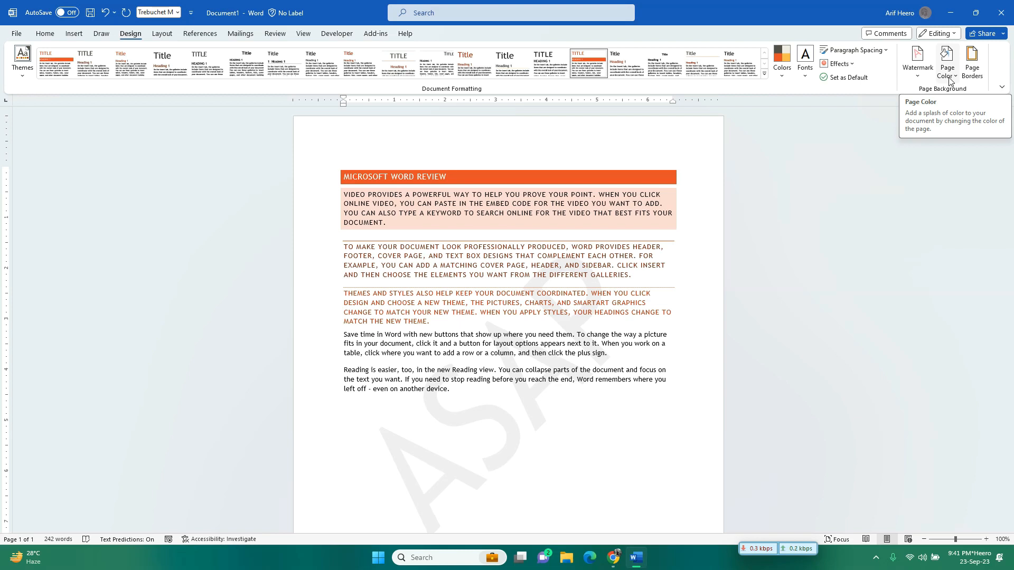
Step: Set up a gradient fill effect for the page color, choosing the Two colors option
{"action": "left_click", "coordinate": [949, 79]}
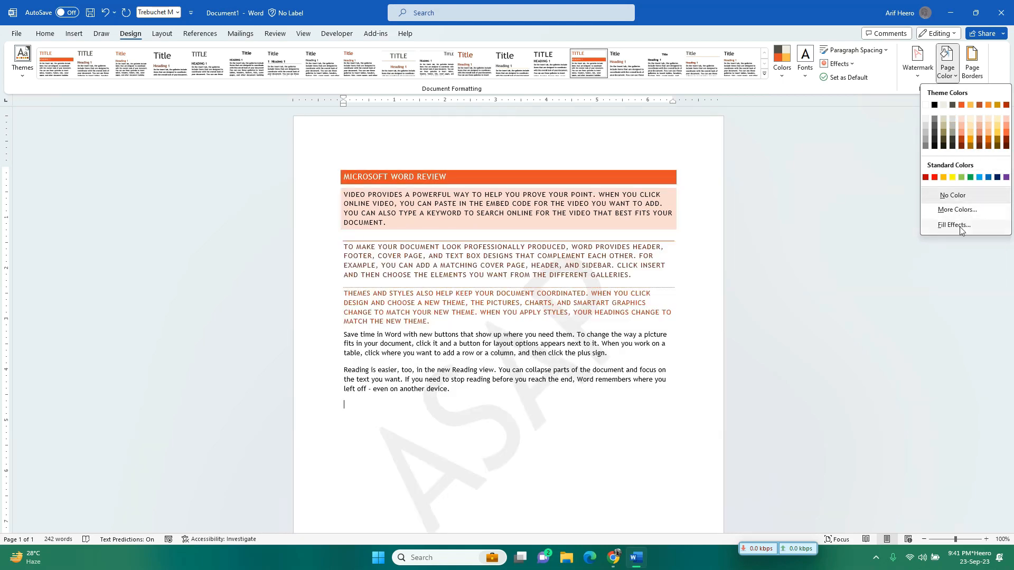
{"action": "left_click", "coordinate": [957, 225]}
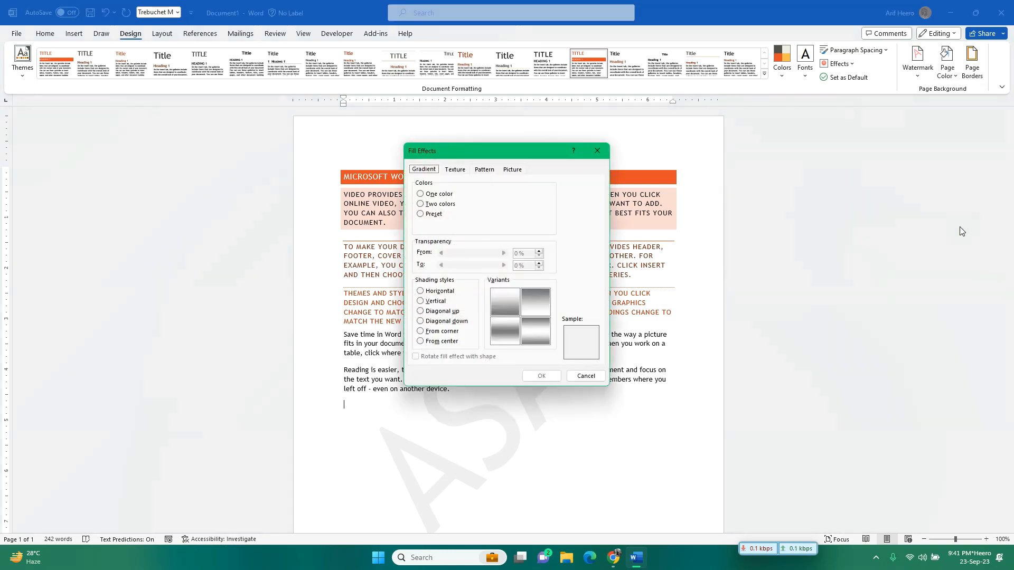
{"action": "left_click", "coordinate": [421, 195]}
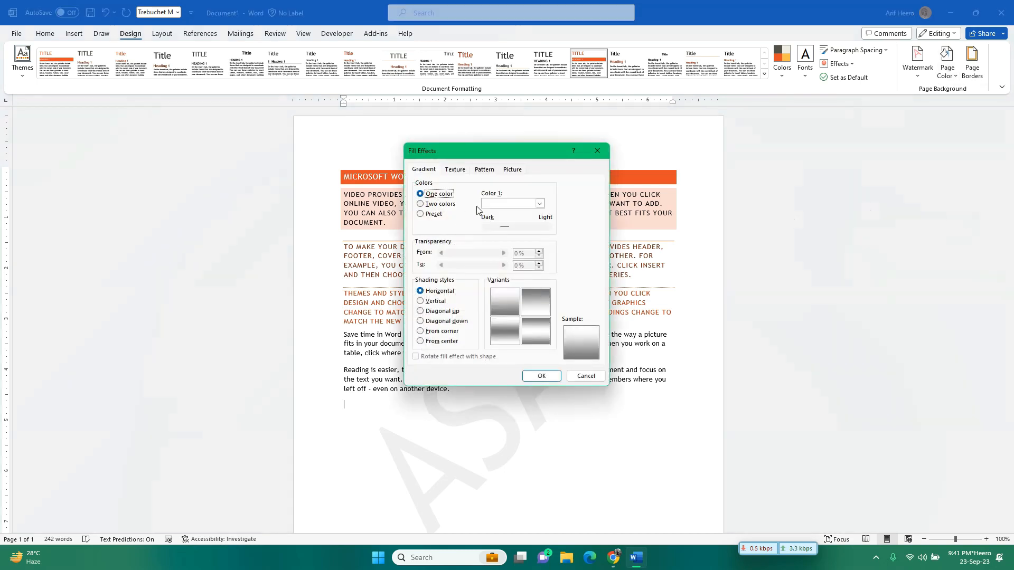
{"action": "left_click", "coordinate": [538, 204]}
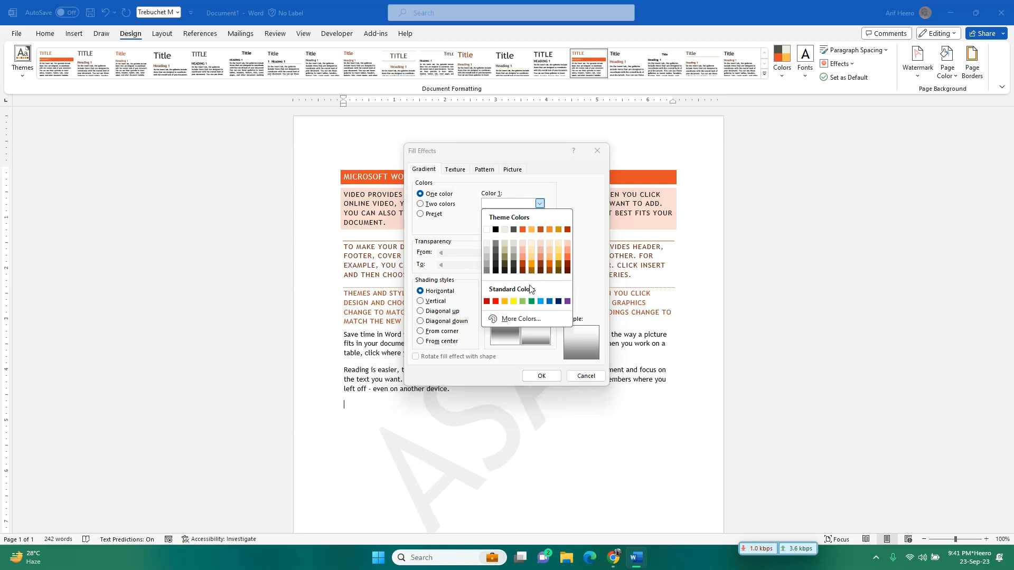
{"action": "left_click", "coordinate": [538, 205]}
{"action": "left_click", "coordinate": [433, 206]}
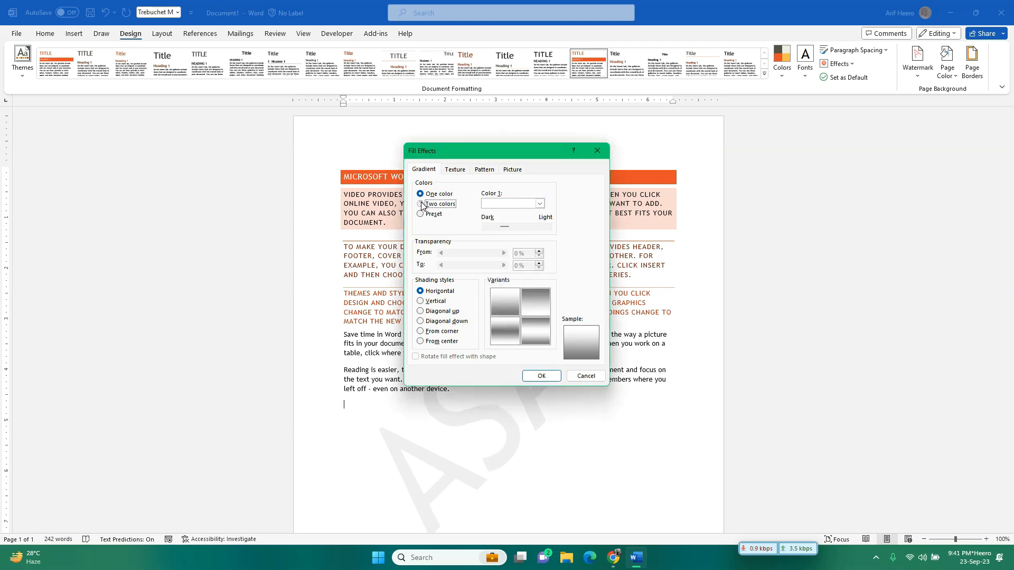